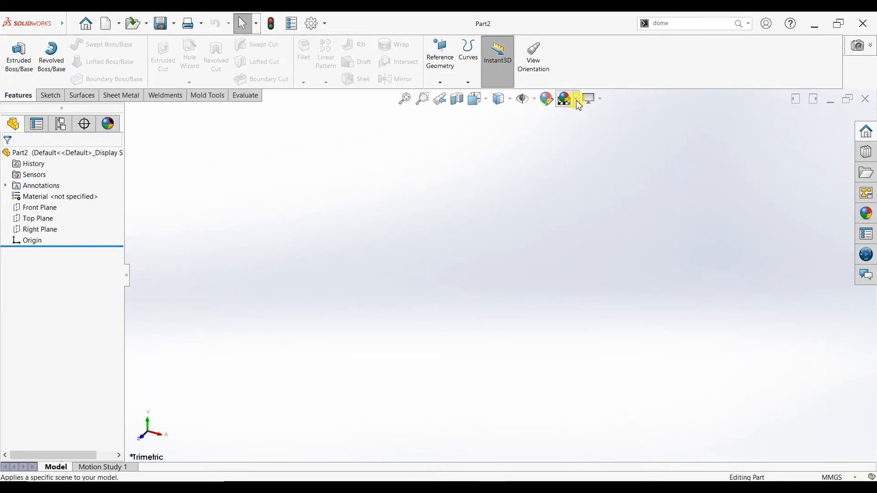
Apply a plain white background scene and start a sketch on the Front Plane
left_click(575, 98)
left_click(573, 126)
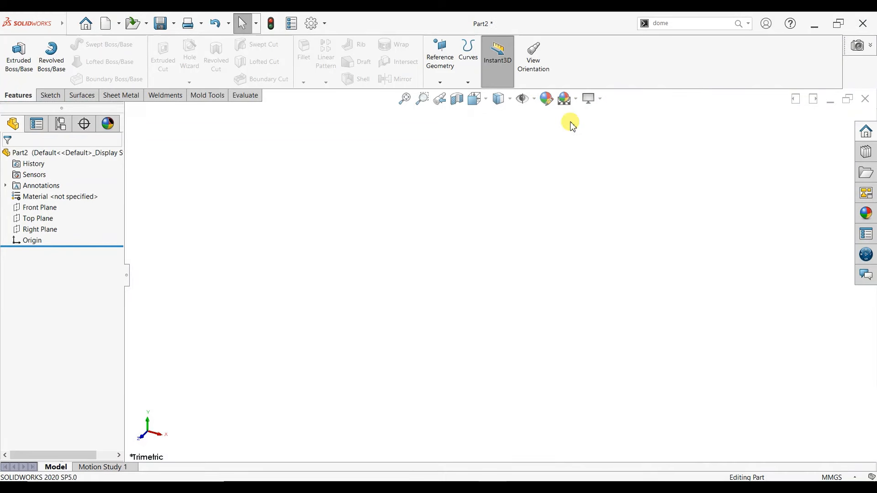
left_click(51, 96)
left_click(14, 58)
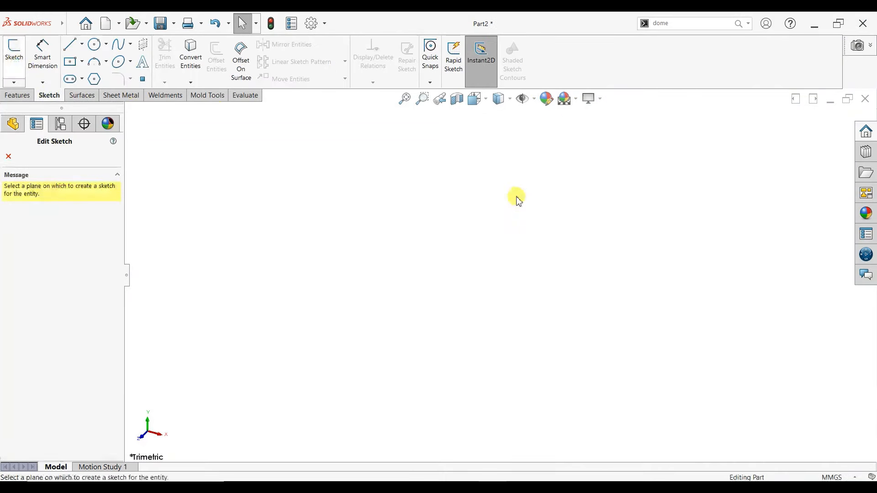
left_click(366, 177)
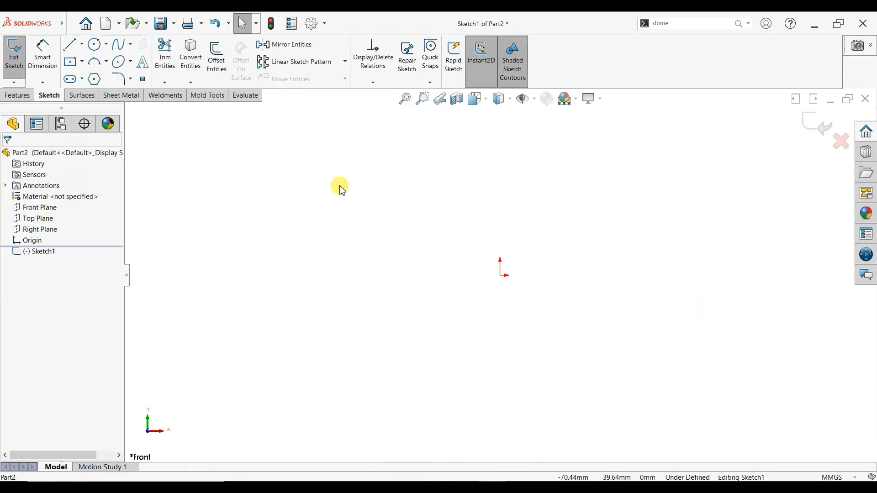
Draw a construction line about 68 mm long straight up from the origin and give it a vertical relation
left_click(80, 50)
left_click(92, 71)
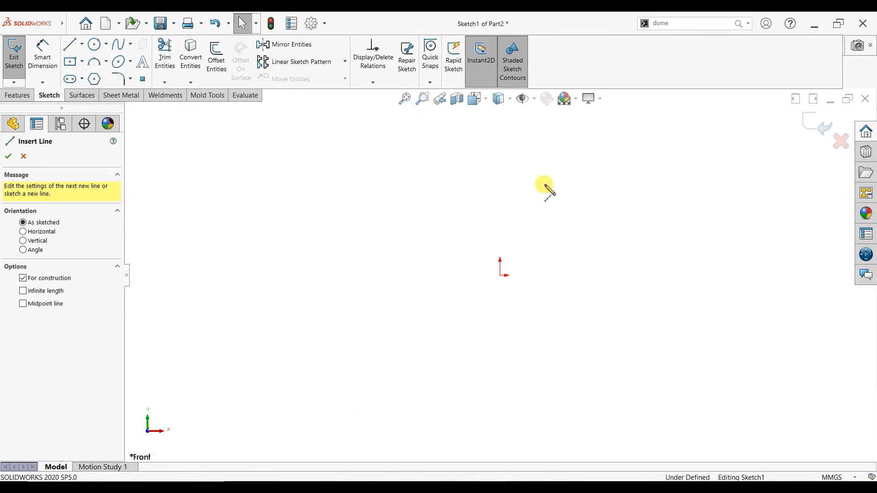
mouse_move(500, 274)
left_mouse_down()
mouse_move(508, 151)
mouse_move(500, 130)
left_mouse_up()
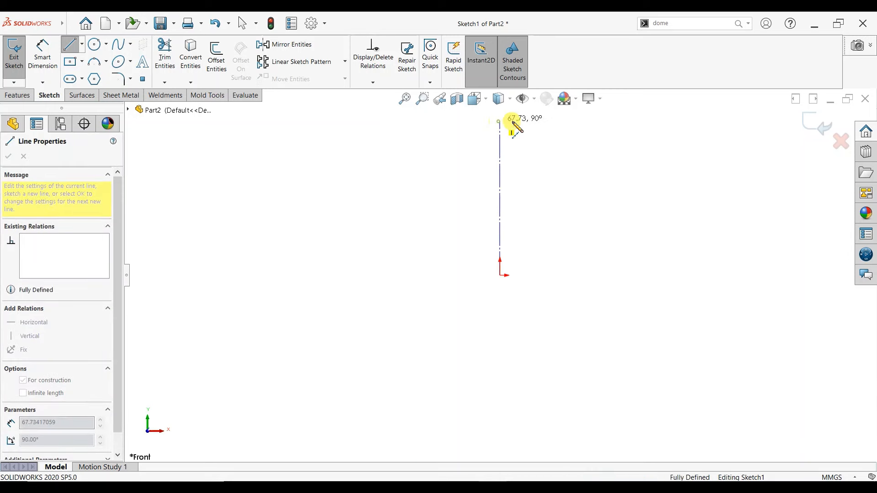
key("Escape")
scroll(569, 133, "down", 2)
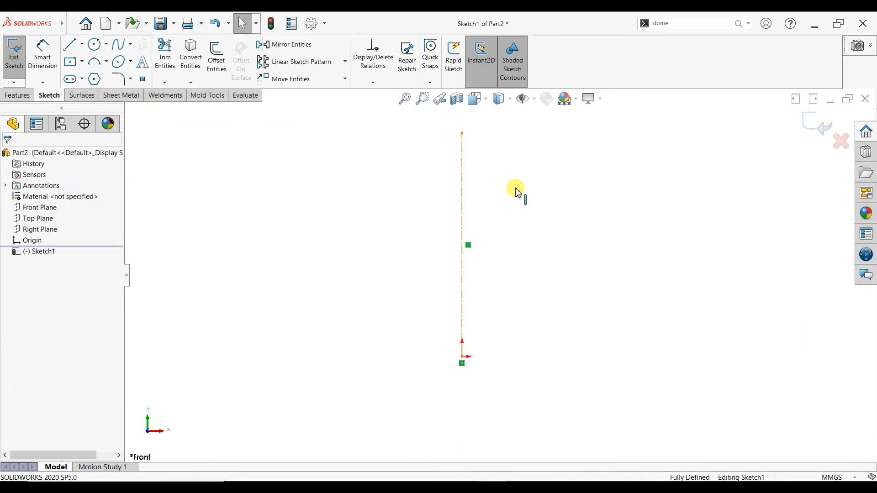
left_click(462, 181)
left_click(502, 152)
left_click(389, 278)
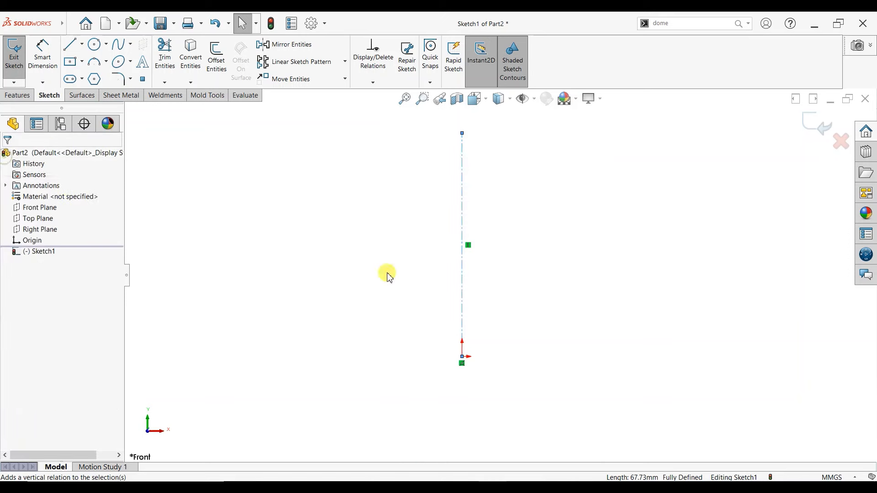
Switch the document units to IPS (inch, pound, second), rebuild the part and reopen the centerline sketch for editing
left_click(832, 477)
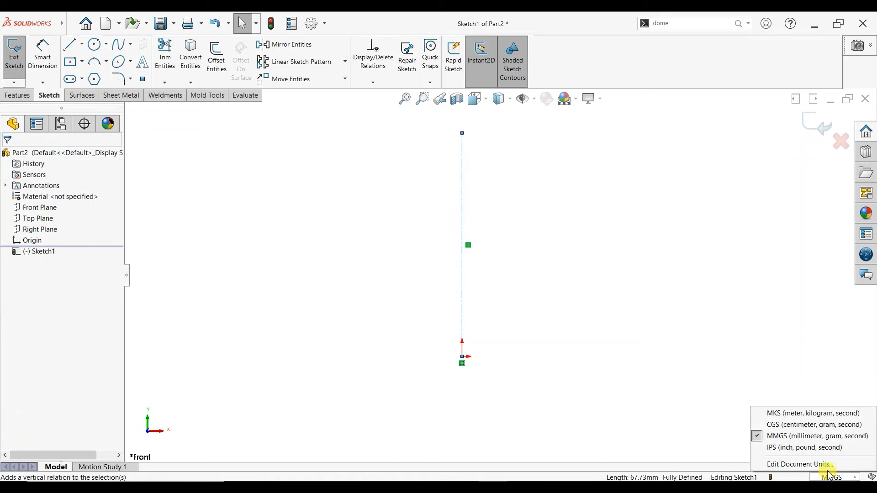
left_click(805, 448)
key("ctrl+b")
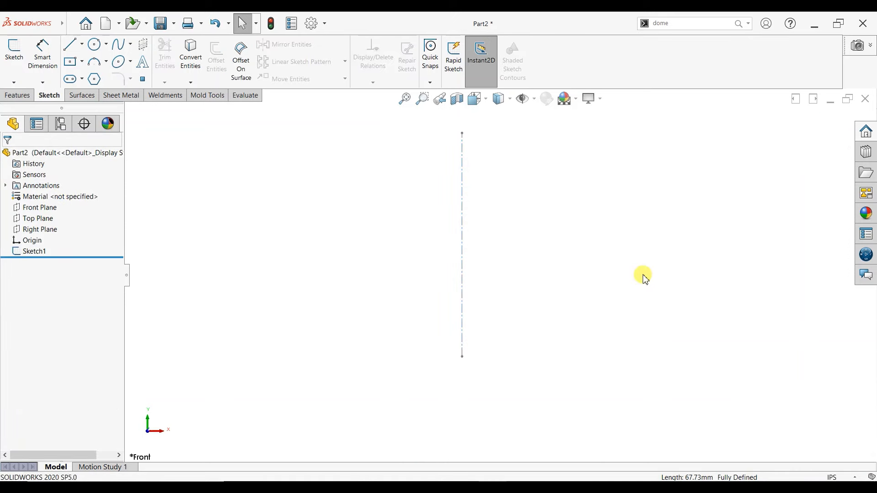
left_click(33, 252)
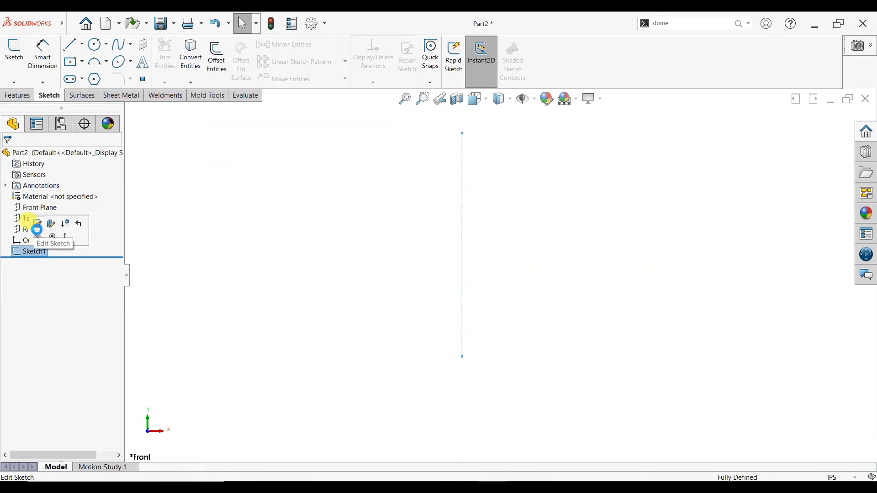
left_click(32, 227)
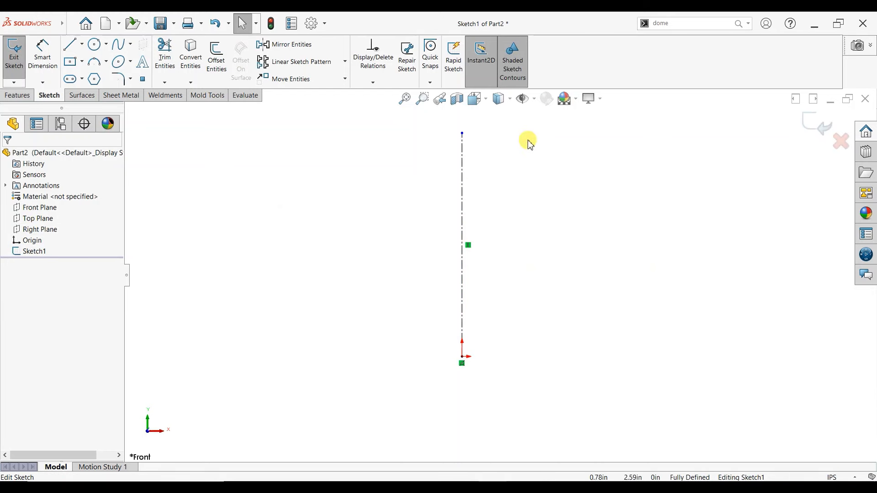
Sketch beside the centerline a vertical inner edge, a 45° line about 0.33 in long, a flat base at origin level, a parallel outer slope and a short vertical
left_click(74, 52)
left_click(401, 168)
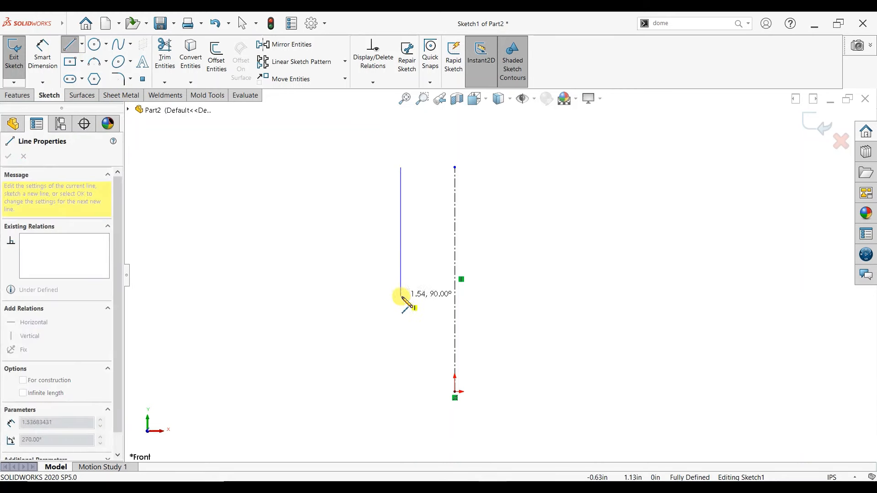
left_click(400, 372)
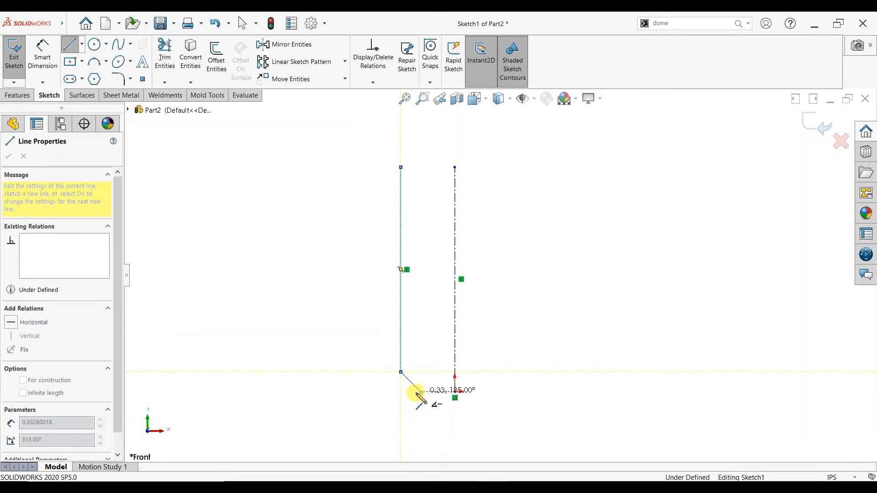
left_click(420, 391)
left_click(390, 392)
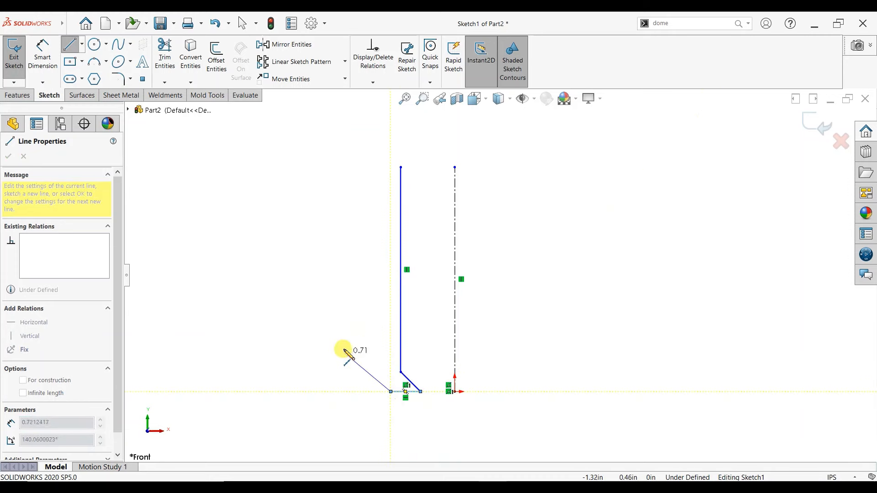
left_click(344, 346)
left_click(344, 292)
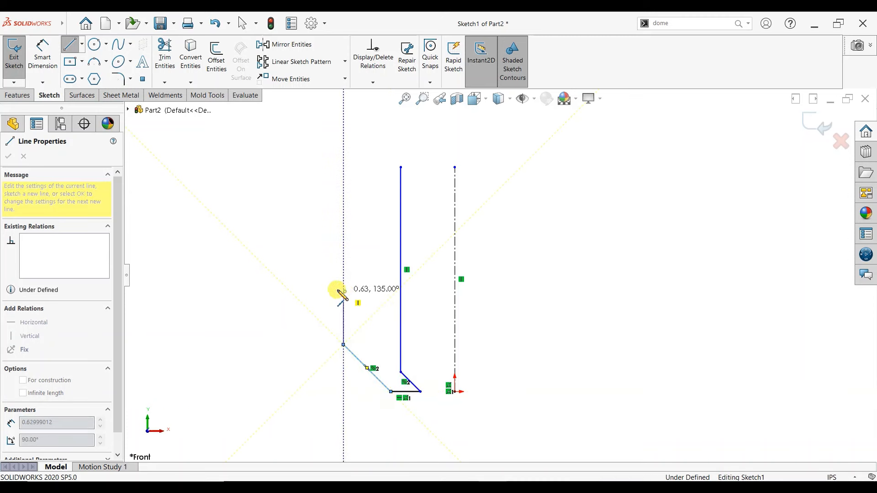
Continue the outline with a stepped flange and an upright neck, closing it with a horizontal top edge about 0.28 in long
left_click(300, 292)
left_click(300, 244)
left_click(378, 244)
left_click(377, 167)
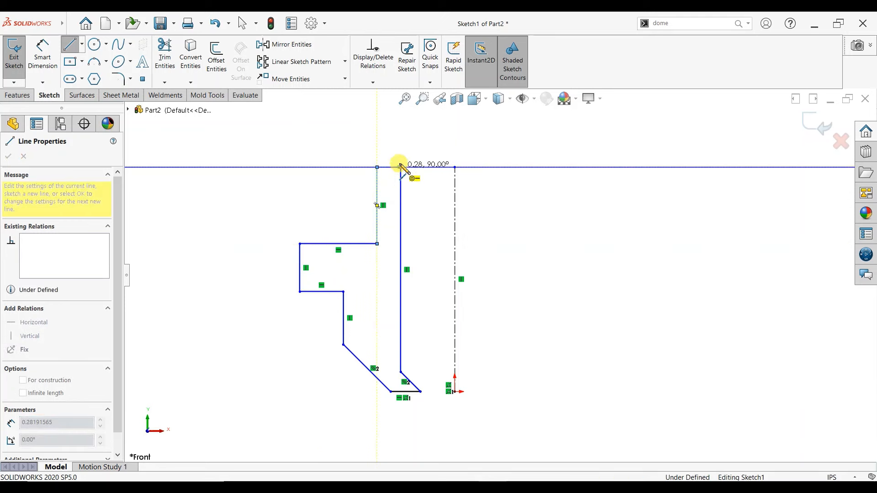
left_click(400, 167)
right_click(401, 151)
left_click(408, 157)
Dimension the distance from the neck's outer vertical edge to the centerline as 1.7 in
left_click(42, 54)
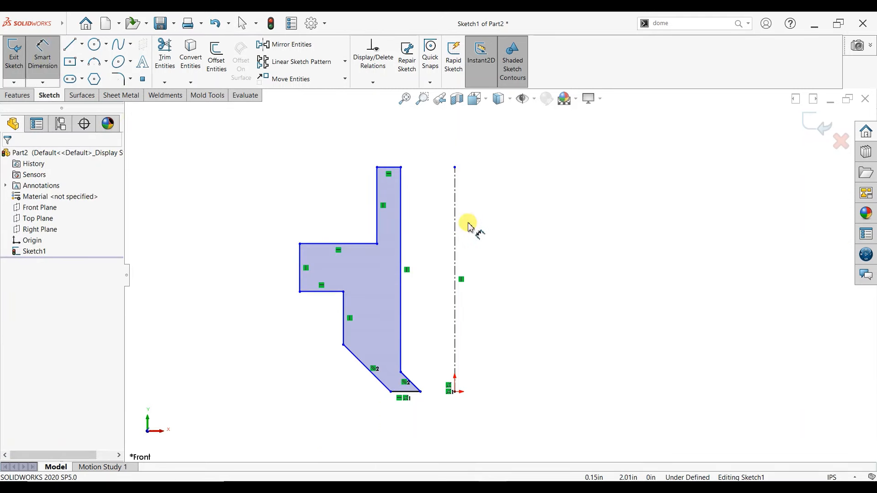
left_click(452, 201)
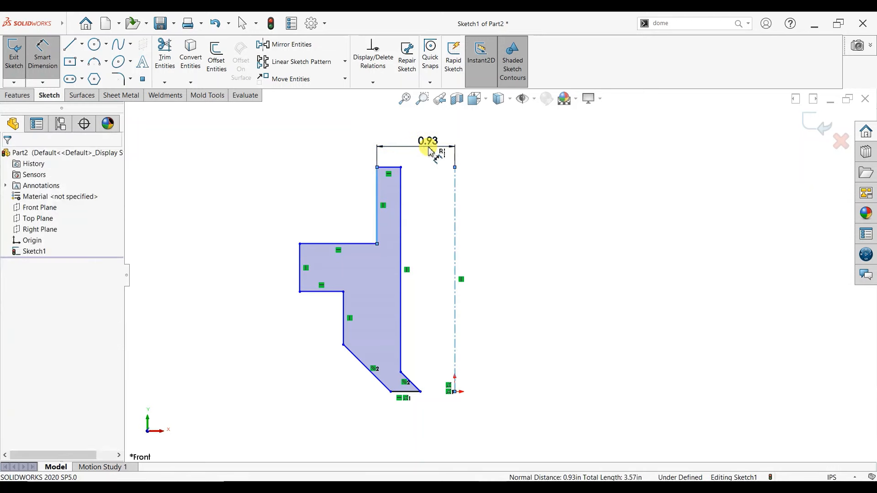
left_click(429, 147)
type("1.7")
key("Return")
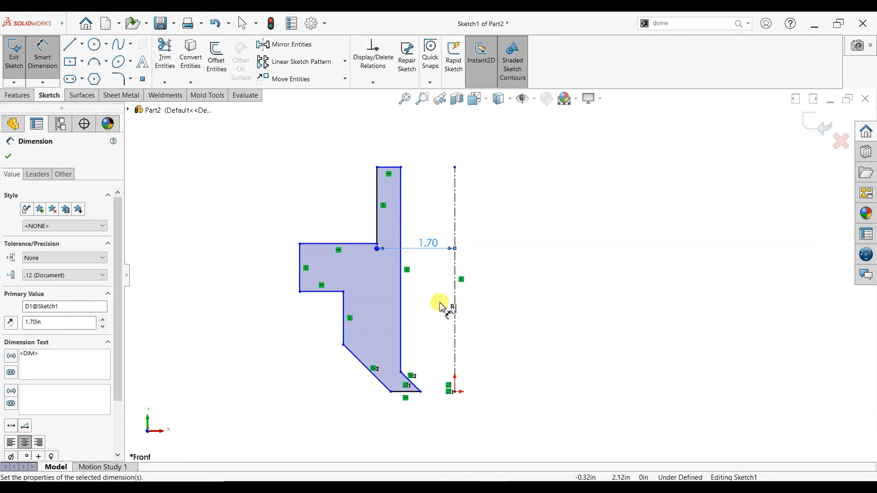
Dimension the angle between the long inner vertical edge and the short slanted edge below it as 150°
left_click(411, 382)
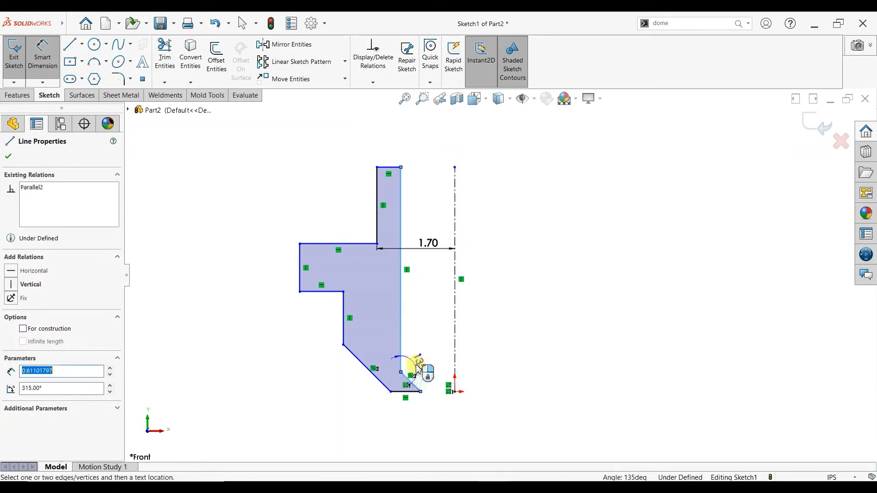
left_click(419, 361)
type("150")
key("Return")
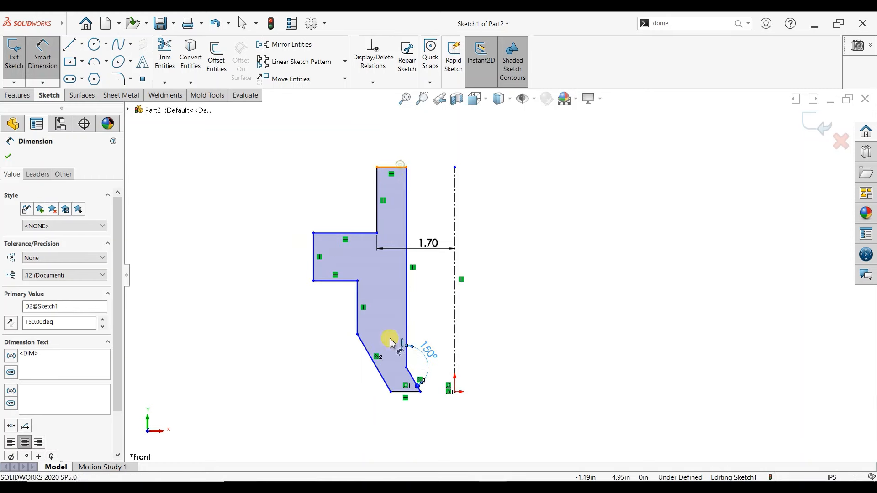
Dimension the profile's overall height from its base to its top edge as 10 in
left_click(405, 395)
left_click(404, 394)
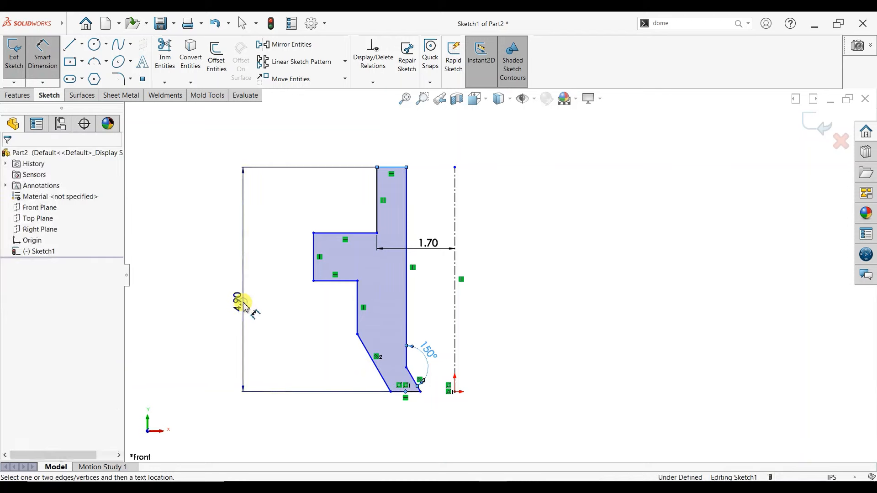
left_click(244, 305)
type("10")
key("Return")
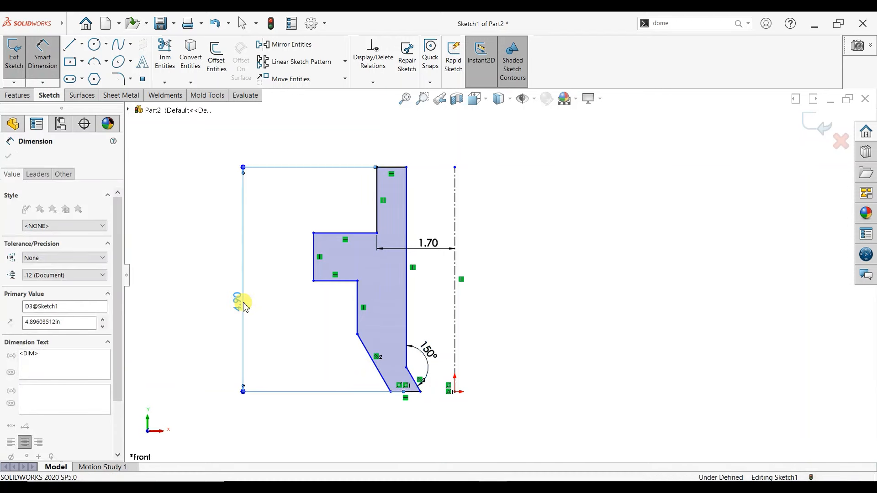
Dimension the long inner vertical edge of the profile as 9 in
scroll(358, 330, "up", 6)
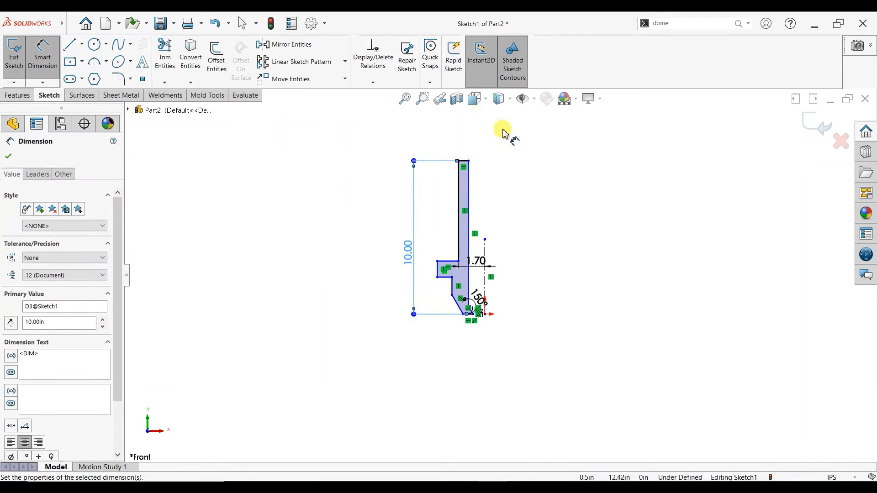
scroll(506, 137, "down", 2)
left_click(455, 346)
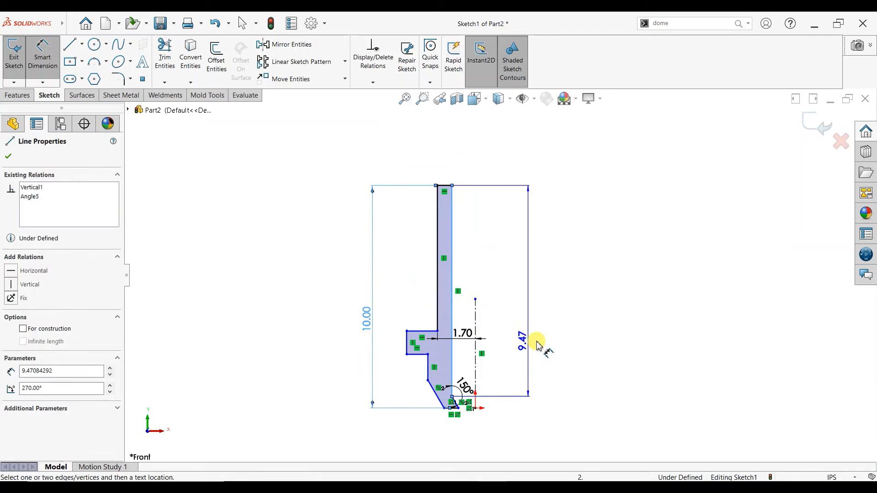
left_click(540, 347)
type("9.00in")
key("Return")
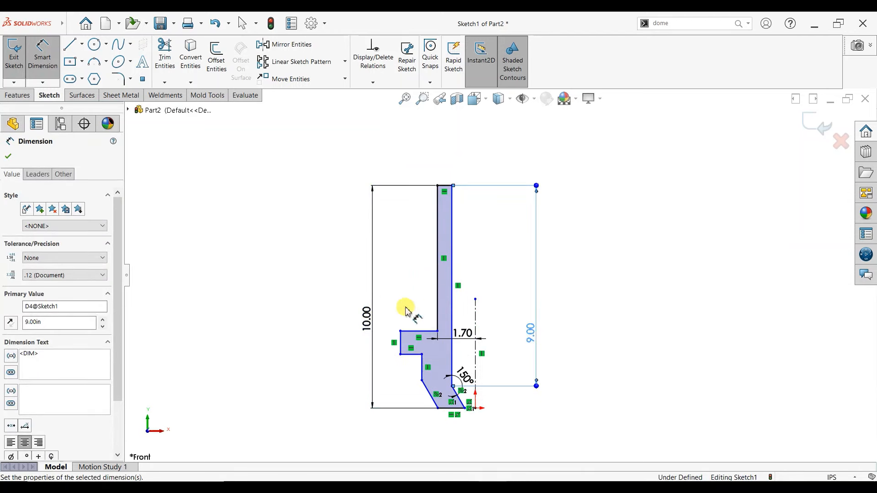
Dimension the horizontal top edge of the flange as 2 in
left_click(414, 333)
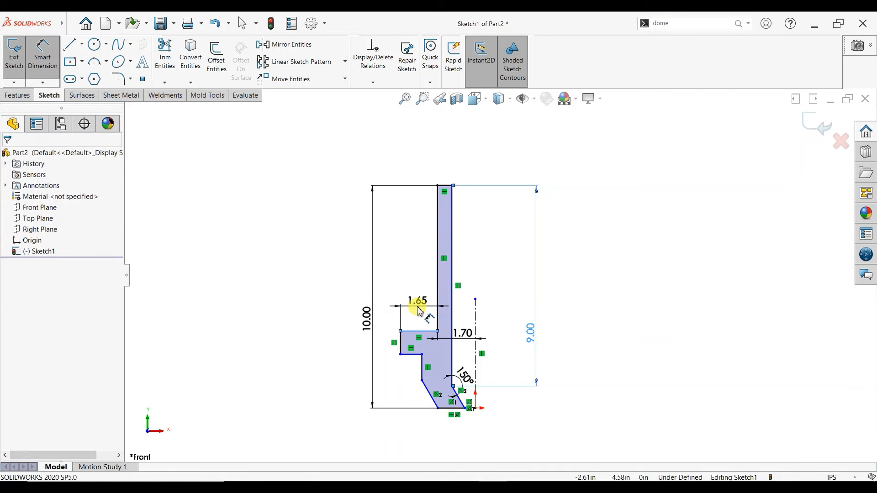
left_click(420, 312)
type("2")
key("Return")
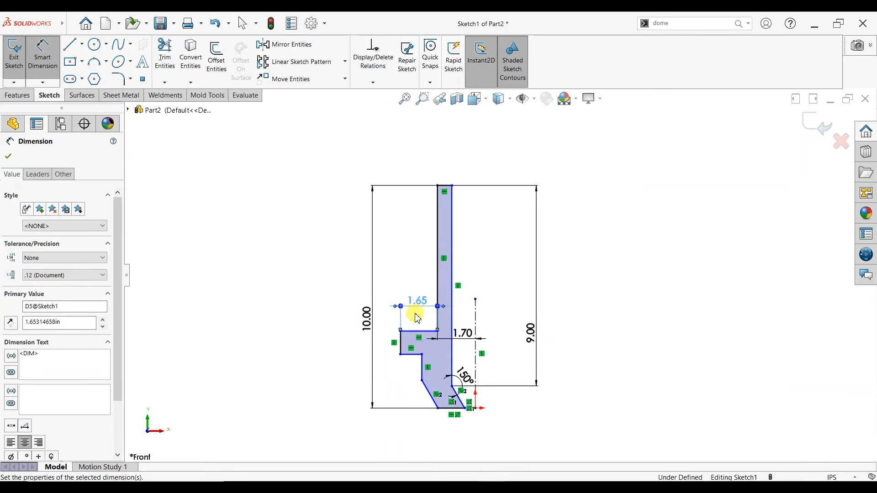
Dimension the flange's outer vertical edge as 2.5 in and the neck's outer vertical edge above it as 4.5 in
left_click(395, 347)
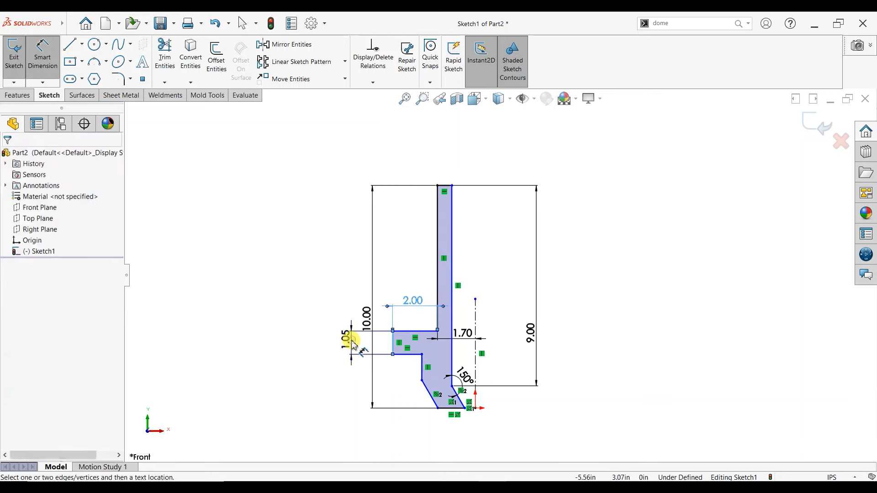
left_click(355, 344)
type("2.5")
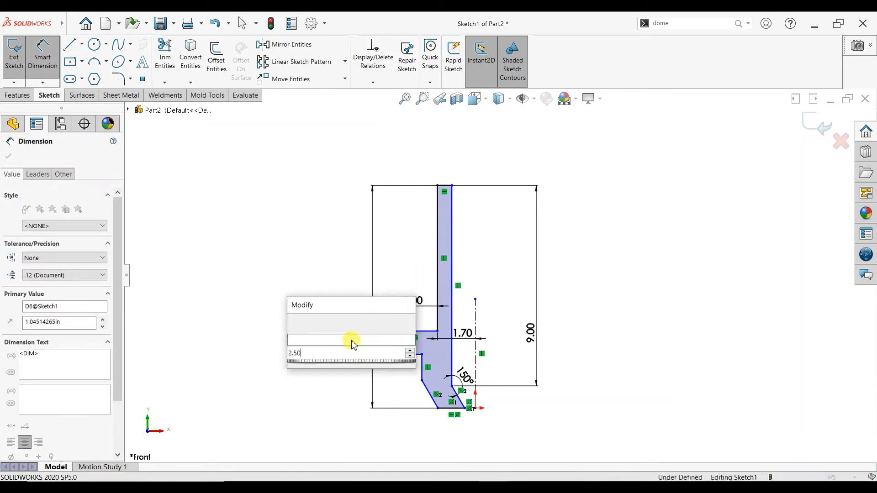
key("Return")
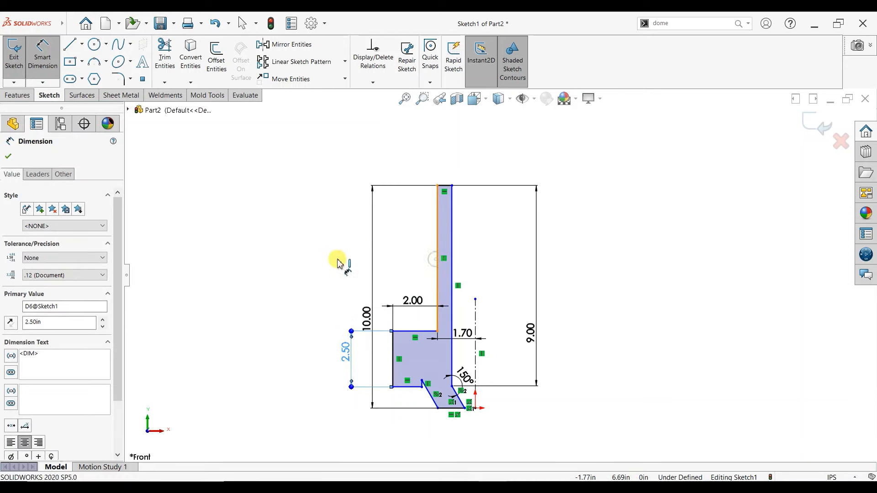
left_click(335, 260)
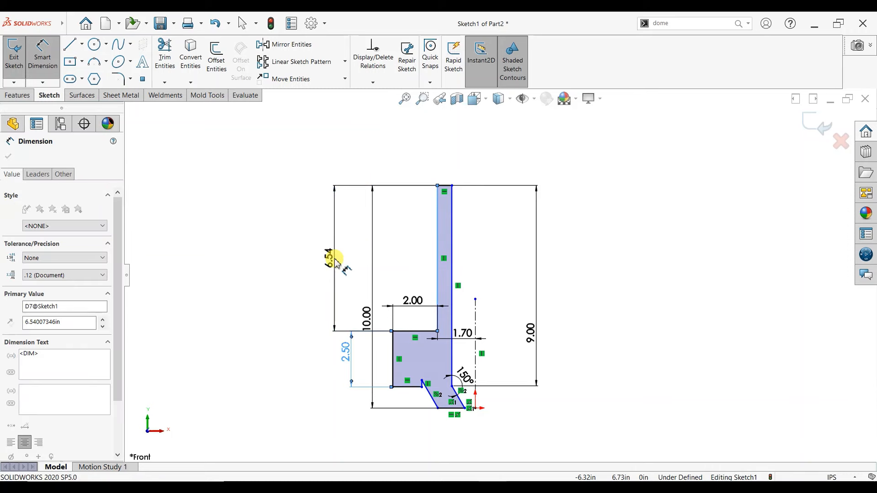
key("Return")
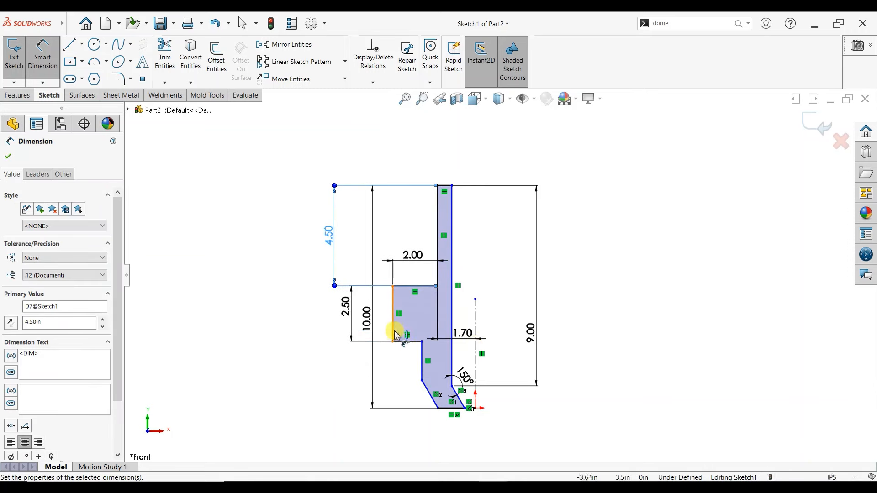
Dimension the horizontal offset between the flange's outer edge and the outer vertical edge below the flange as 1.5 in
left_click(417, 359)
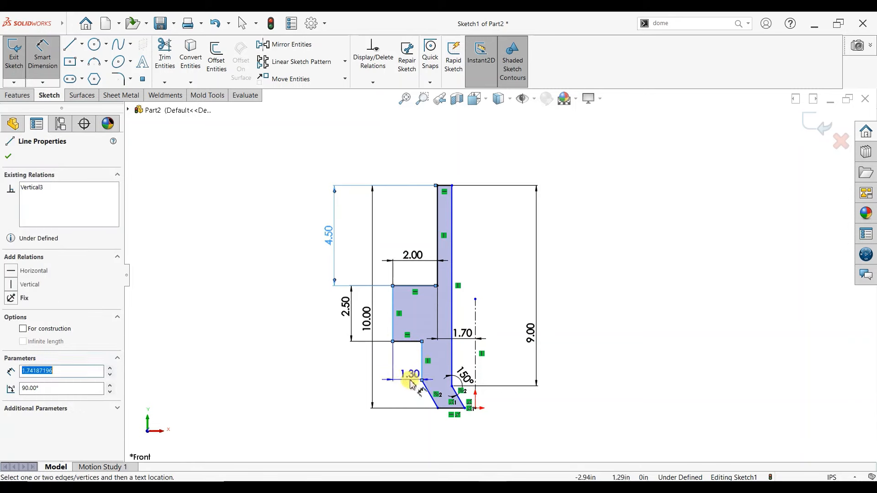
left_click(410, 380)
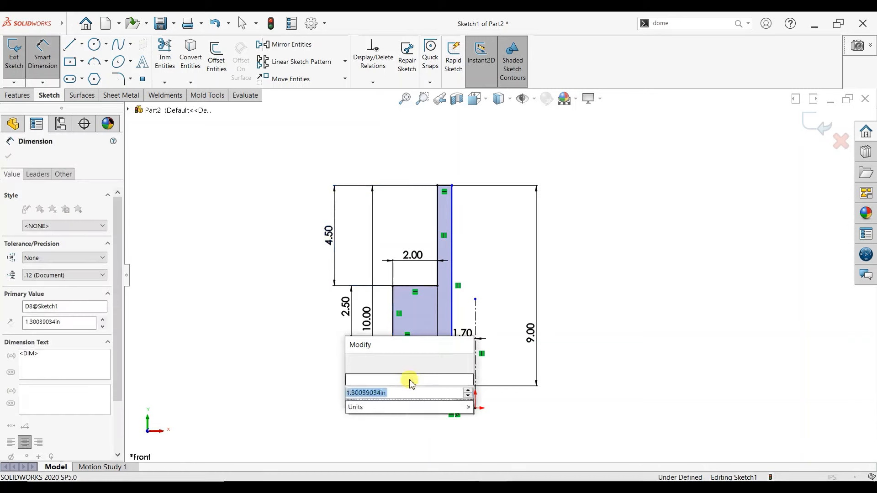
type("1.5")
key("Return")
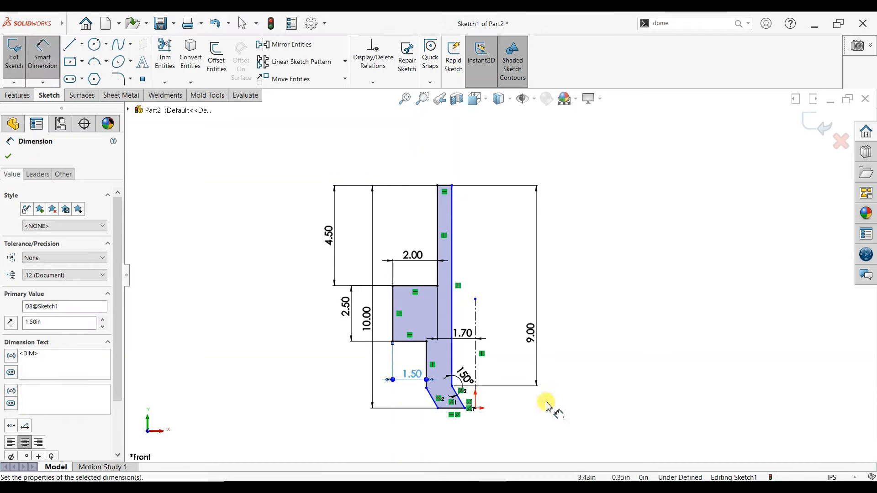
Dimension the distance from the long inner vertical edge to the centerline as 1 in
left_click(453, 333)
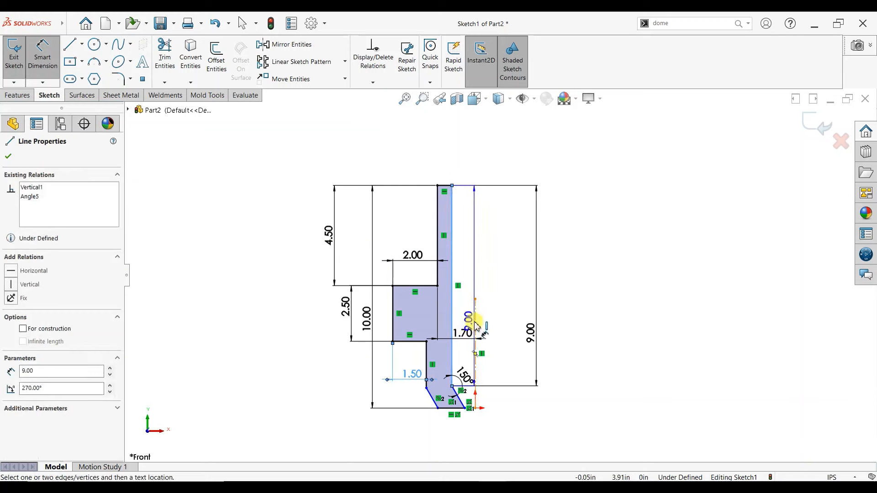
left_click(475, 299)
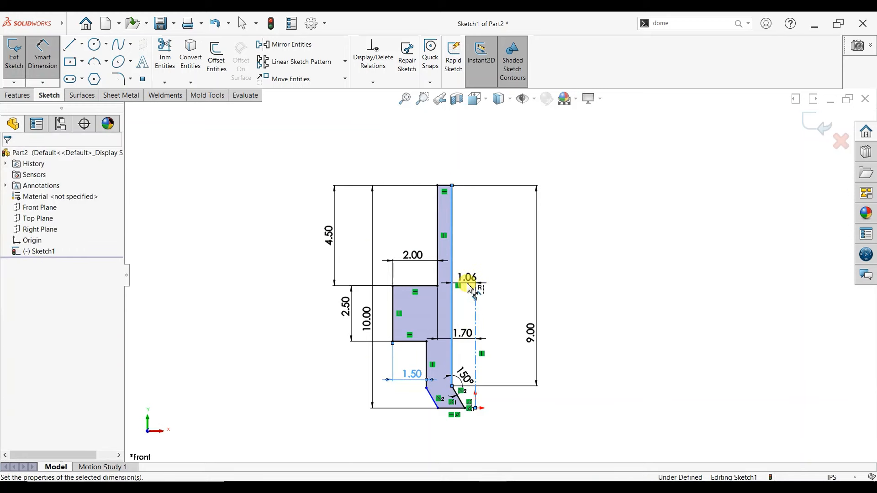
left_click(470, 288)
type("1")
key("Return")
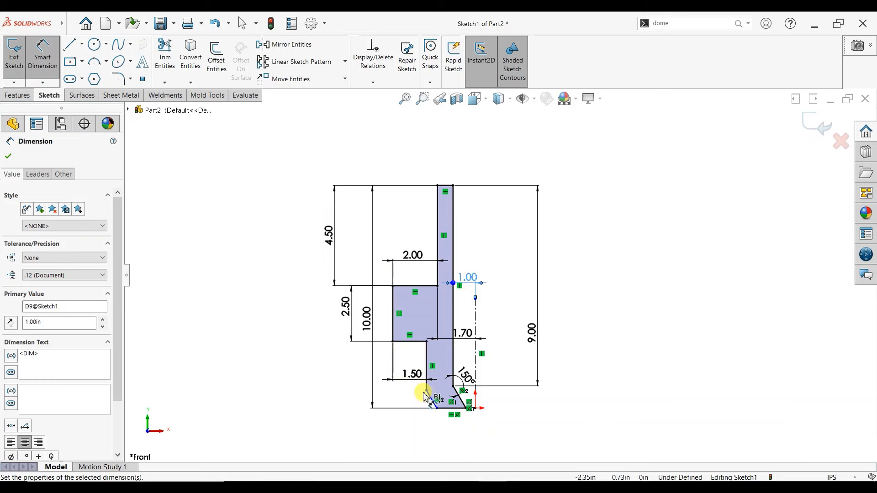
scroll(480, 362, "up", 1)
scroll(478, 307, "down", 1)
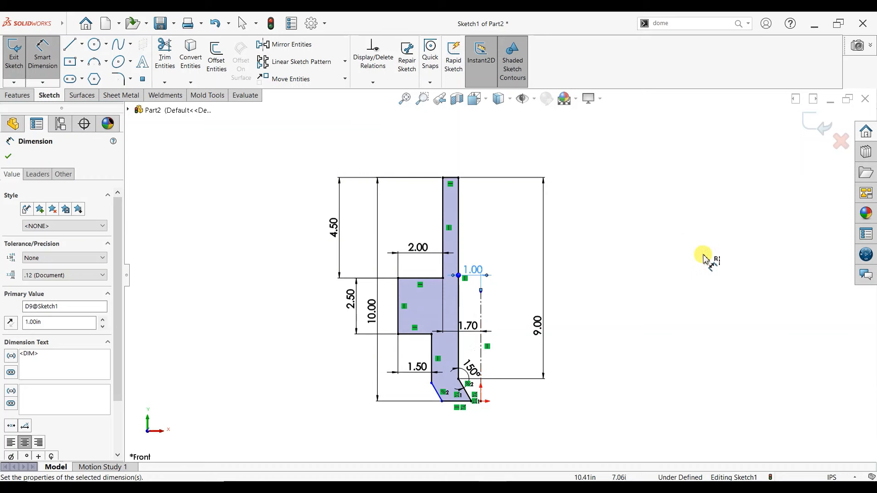
key("Escape")
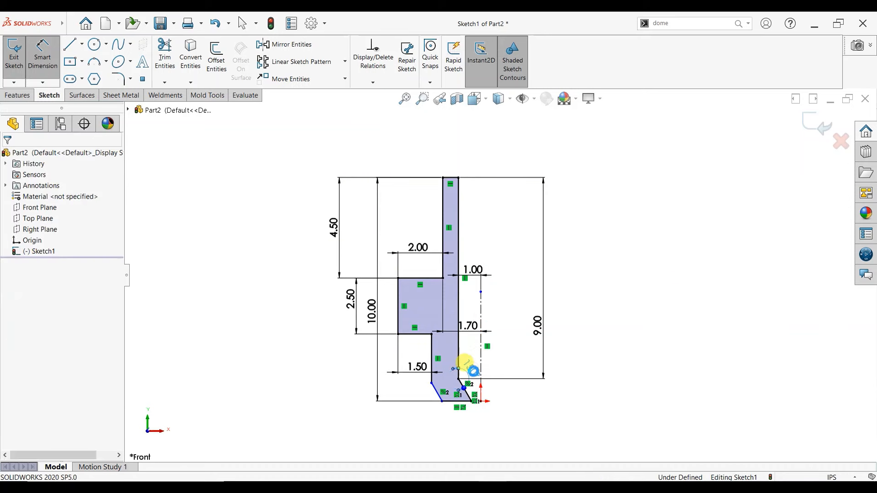
Try setting the angle between the inner vertical edge and the inner slanted edge to 40 degrees and undo the change
left_click(473, 370)
type("40")
key("Return")
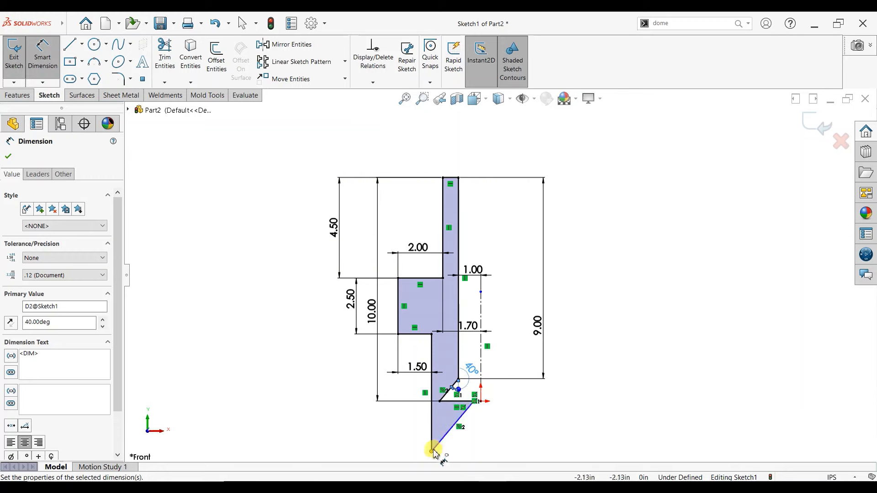
left_click(432, 451)
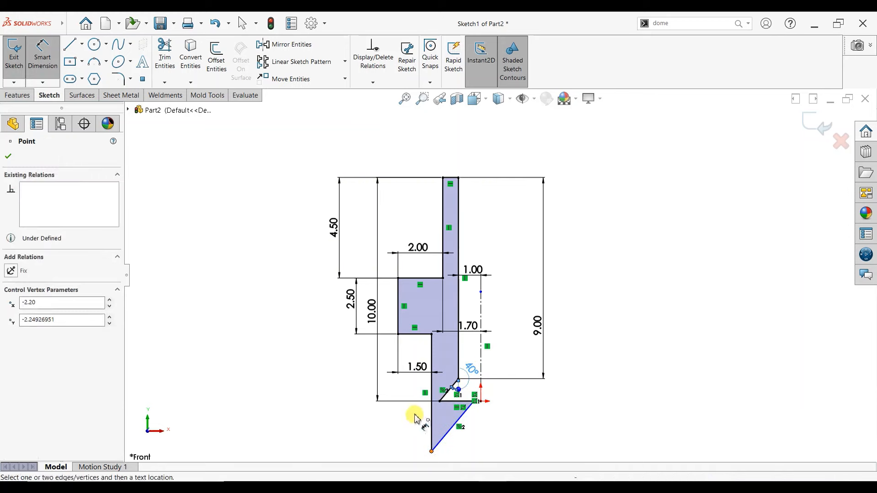
left_click(441, 402)
key("Escape")
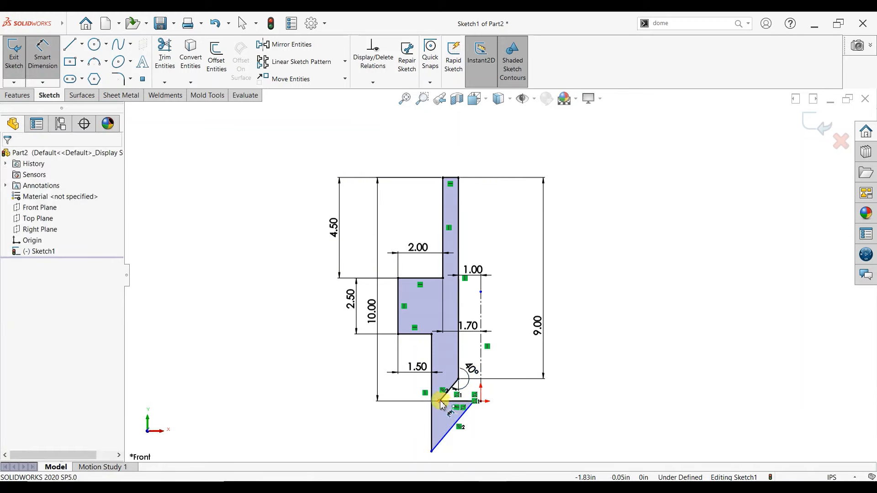
left_click(441, 401)
left_click(475, 403)
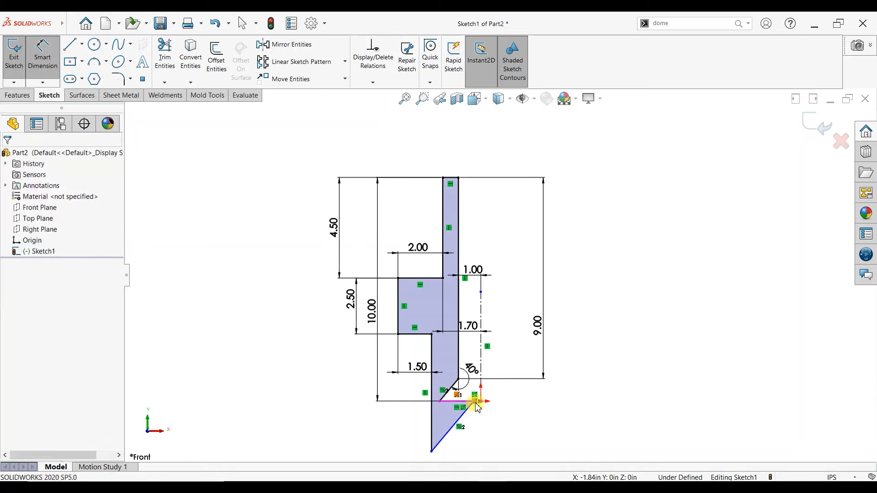
left_click(432, 451)
key("Escape")
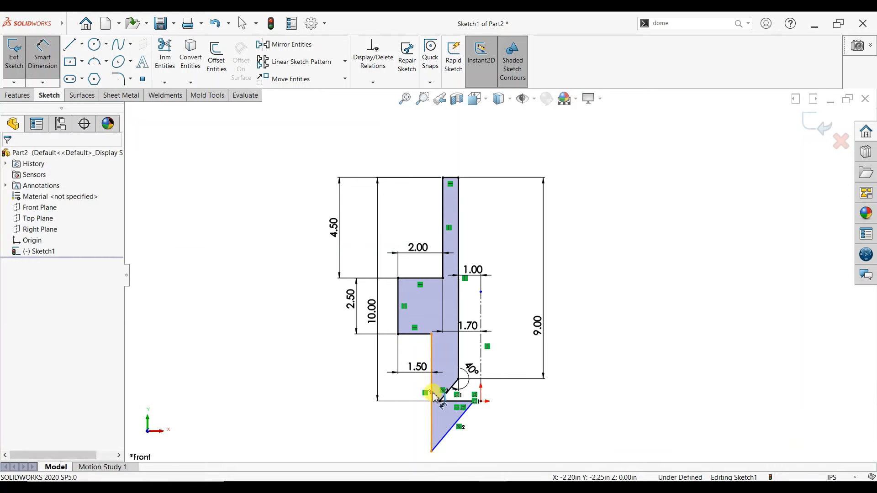
key("ctrl+z")
Add a driven angle dimension between the outer vertical edge below the flange and the outer slanted edge
scroll(445, 391, "down", 3)
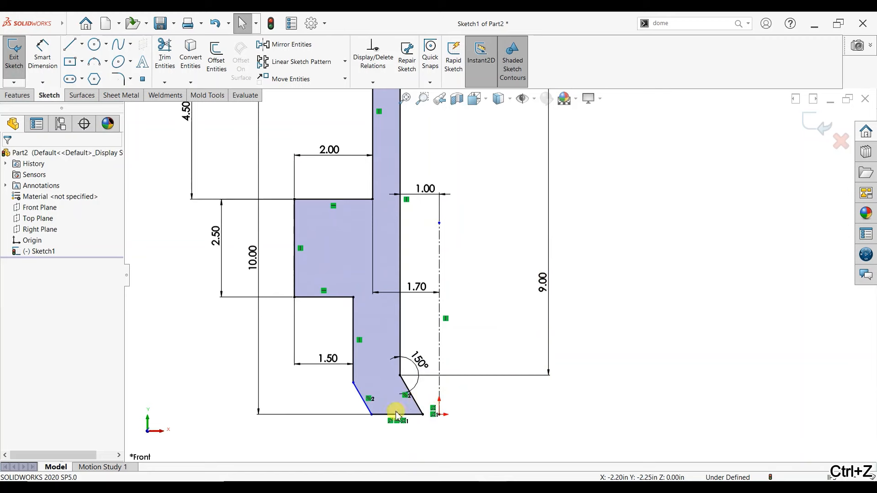
scroll(384, 413, "down", 2)
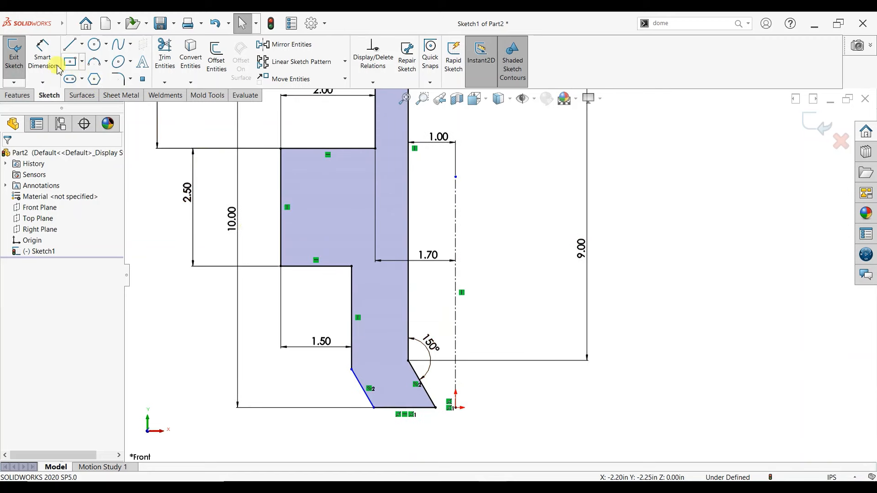
left_click(57, 66)
left_click(372, 383)
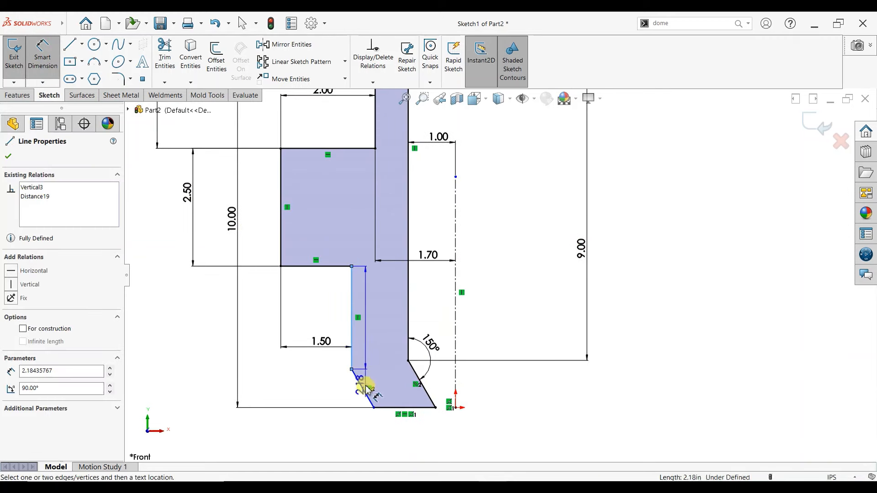
left_click(365, 389)
left_click(374, 373)
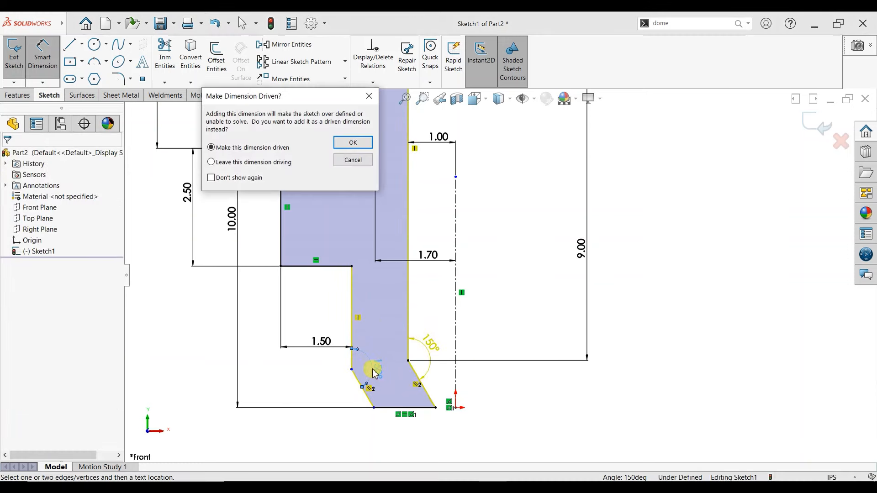
left_click(346, 144)
Undo the driven outer angle, the 1 in centerline distance and the 1.5 in offset value below the flange
left_click(432, 344)
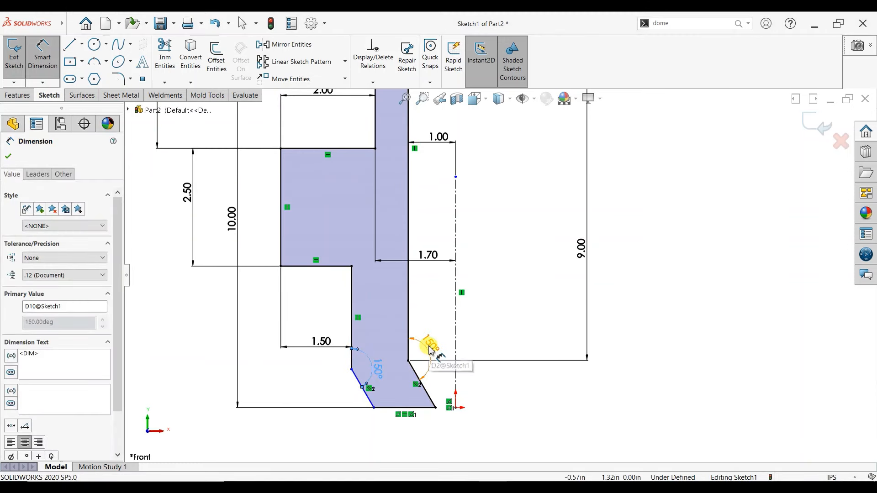
key("Delete")
left_click(375, 361)
left_click(503, 255)
key("ctrl+z")
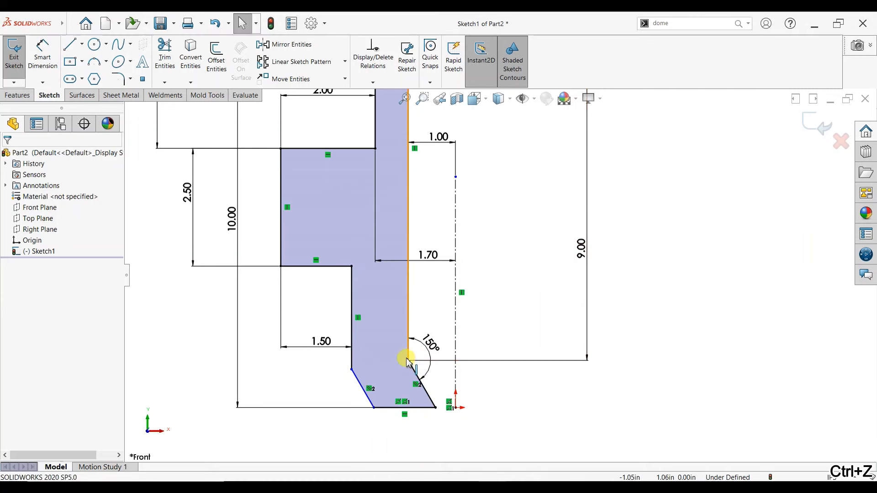
key("ctrl+z")
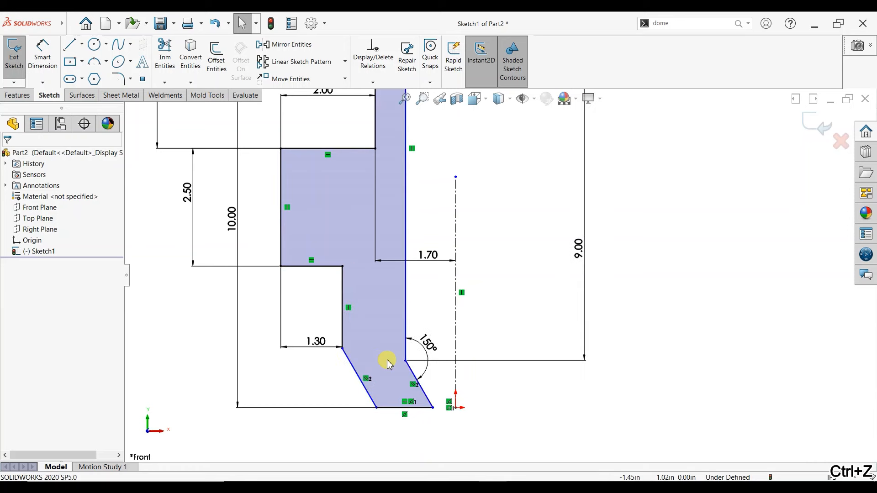
Add the driven angle dimension again between the outer slanted edge and the vertical edge above it
left_click(42, 54)
left_click(357, 372)
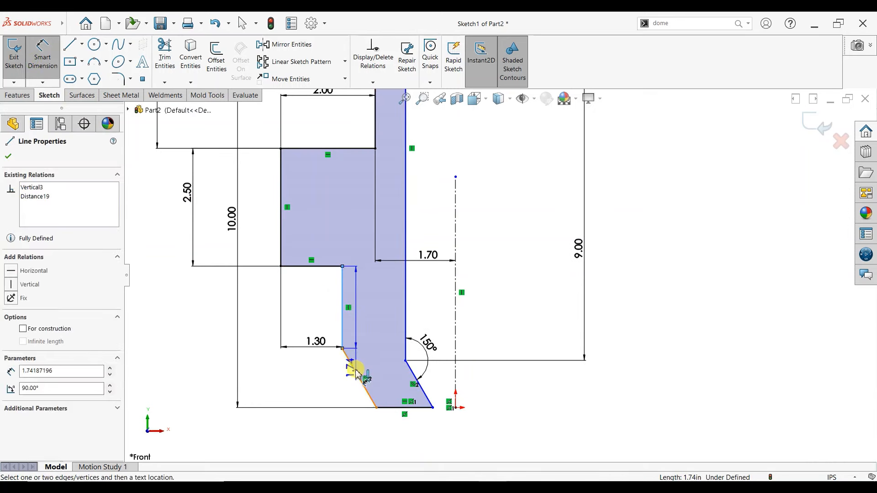
left_click(344, 343)
left_click(363, 346)
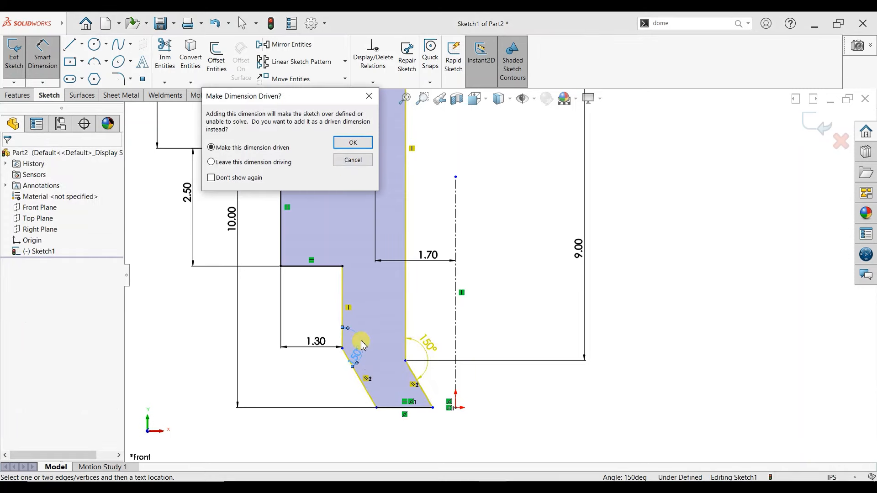
left_click(352, 142)
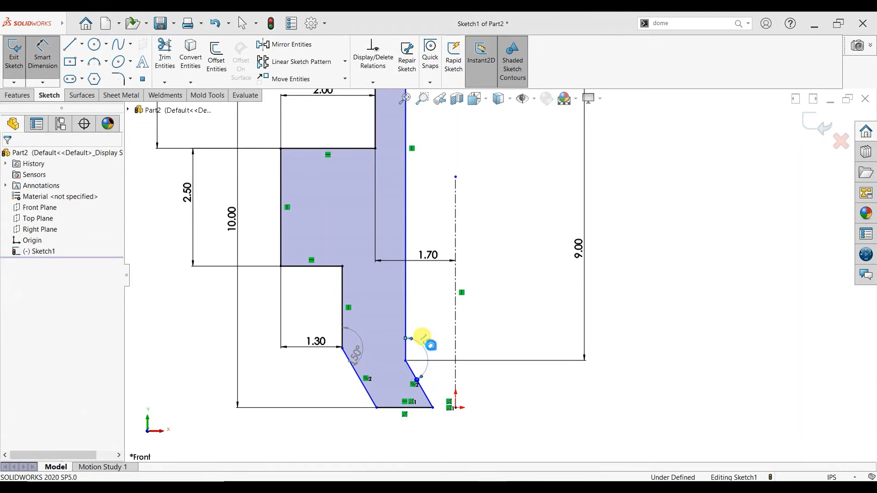
Try an angle of 40 degrees for the inner slanted edge, and undo it along with the driven outer angle
type("150")
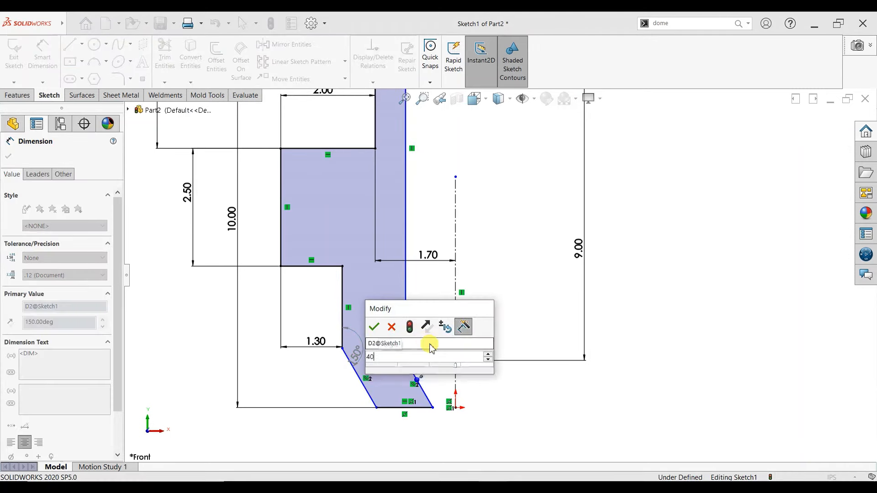
key("Return")
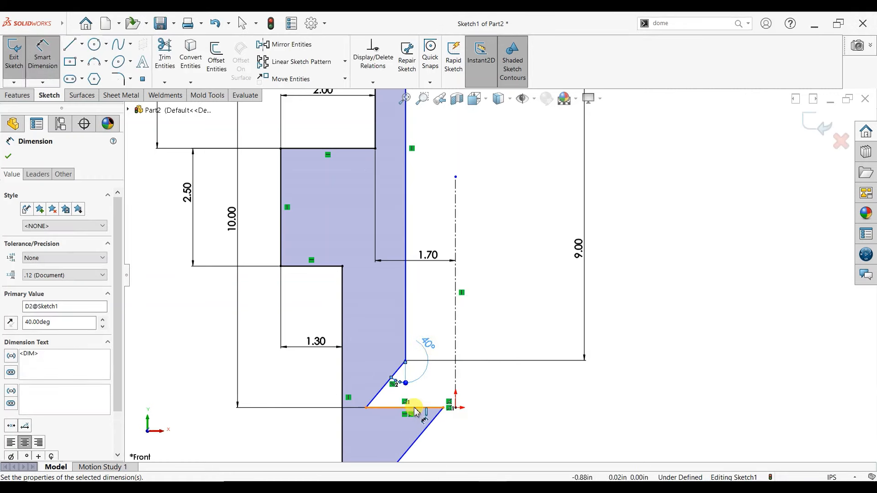
scroll(419, 410, "down", 2)
scroll(423, 408, "up", 3)
key("ctrl+z")
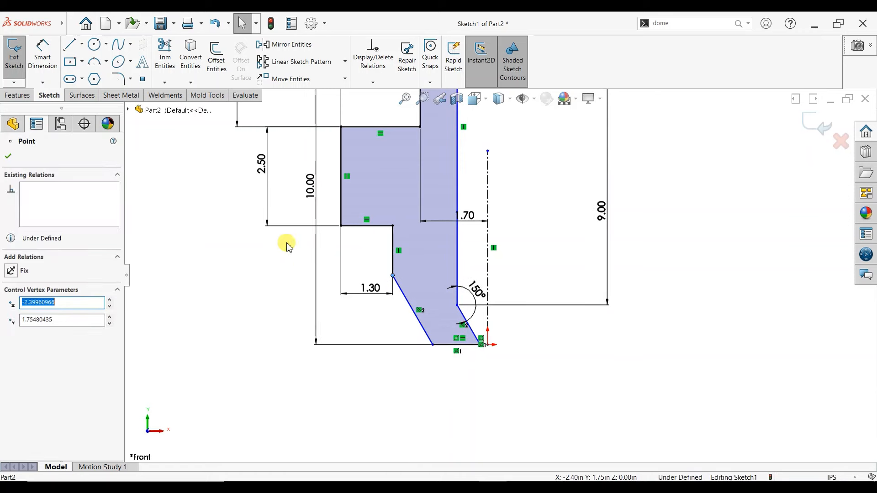
Dimension the distance from the long inner vertical edge to the centerline as 1 in, placed below the profile
left_click(43, 54)
left_click(456, 264)
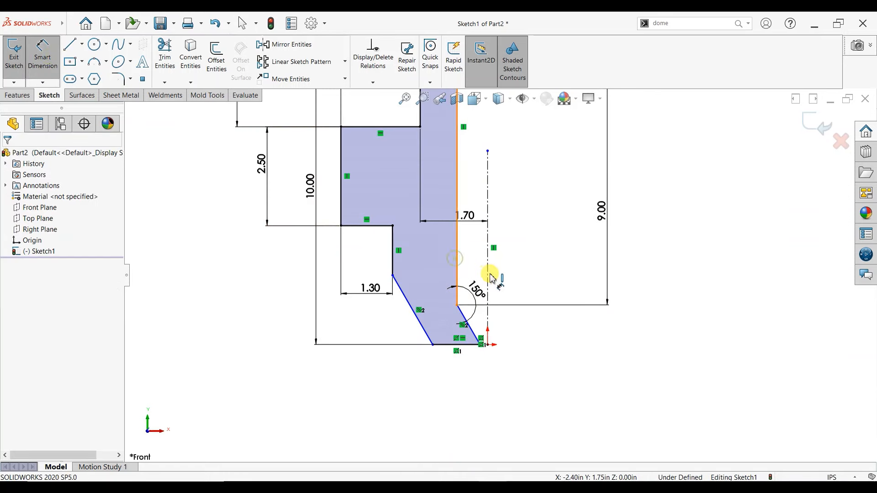
left_click(488, 279)
left_click(478, 375)
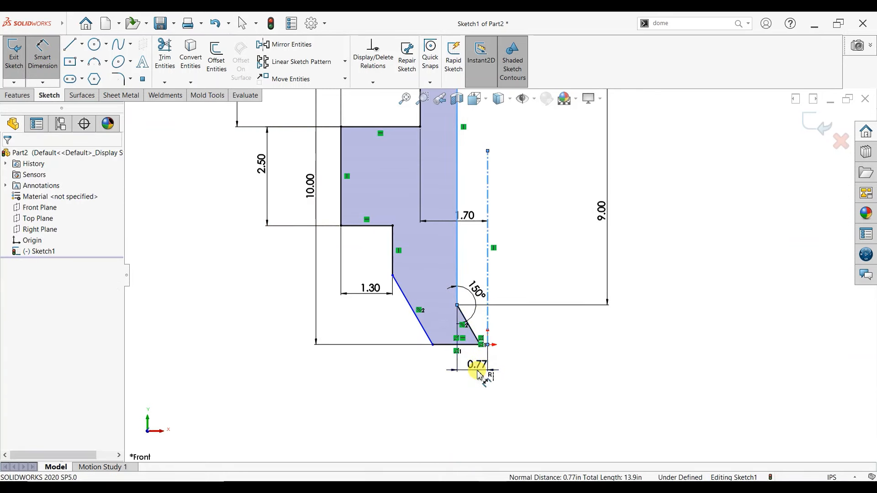
type("1")
key("Return")
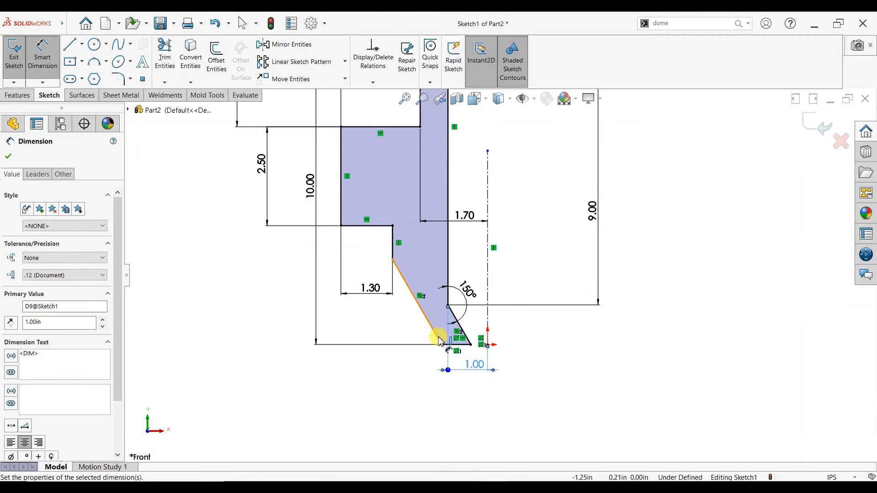
Dimension the angle between the outer slanted edge and the vertical edge above it as a driven dimension
left_click(417, 289)
left_click(410, 292)
left_click(413, 274)
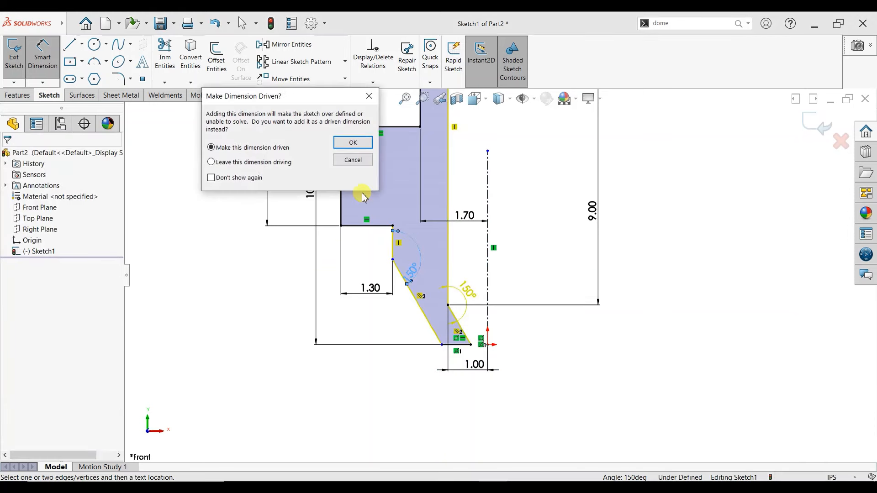
left_click(353, 143)
Set the horizontal offset dimension under the flange to 1.50 in
left_click(371, 288)
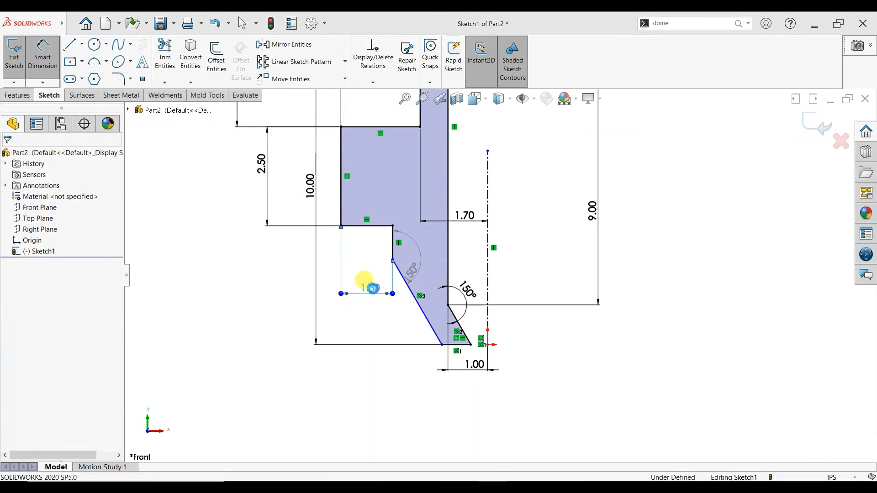
double_click(373, 288)
type(".50")
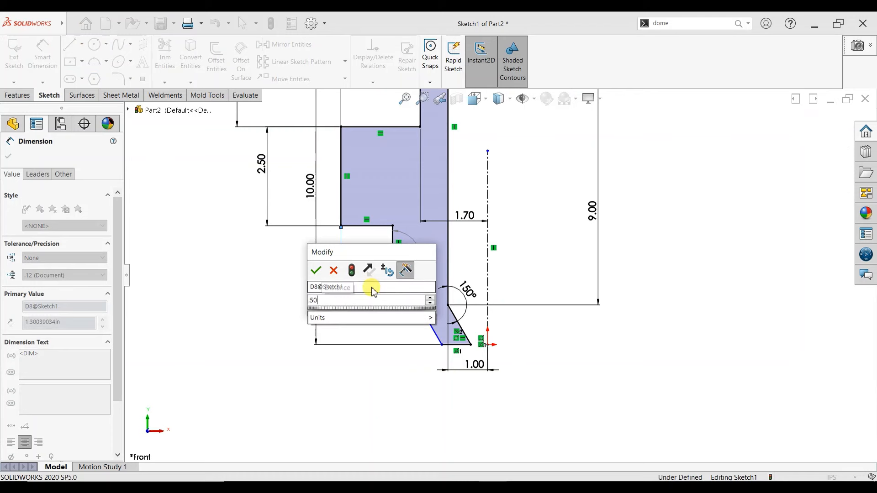
key("BackSpace")
key("BackSpace")
key("BackSpace")
type("1.50")
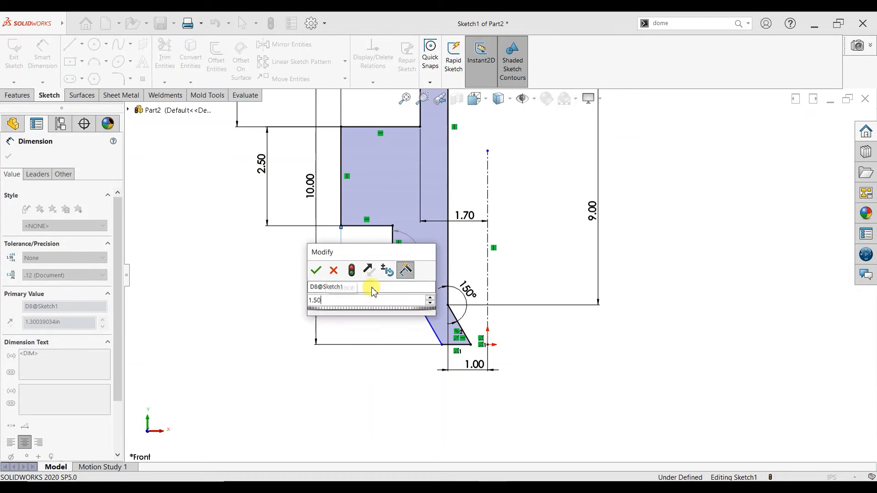
key("Return")
key("f")
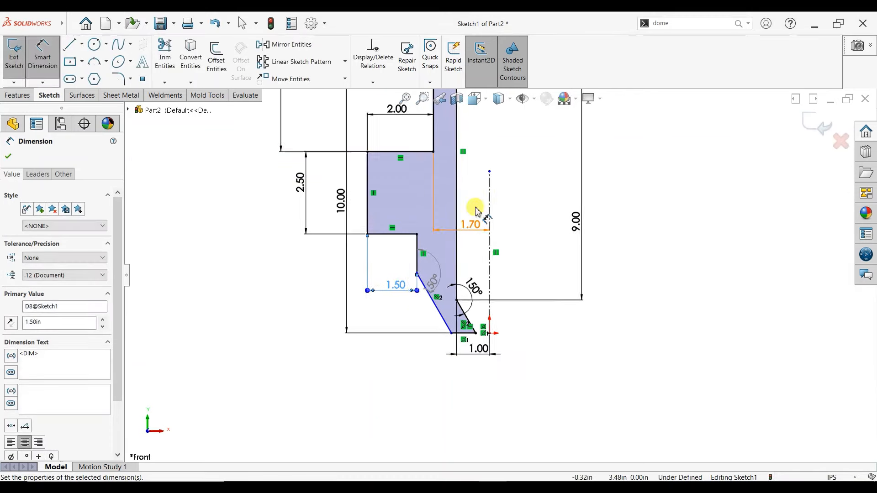
scroll(546, 146, "down", 2)
scroll(548, 227, "down", 1)
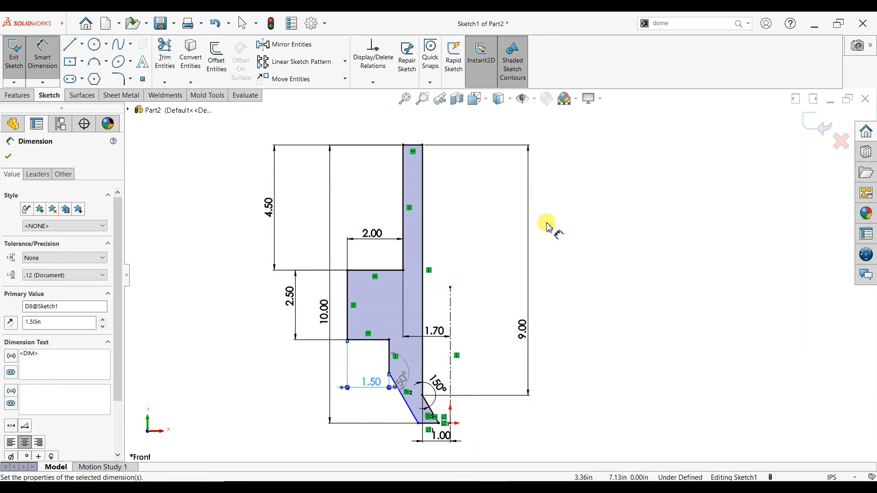
Revolve the sketched half-profile 360 degrees about the vertical centerline into a solid
left_click(5, 151)
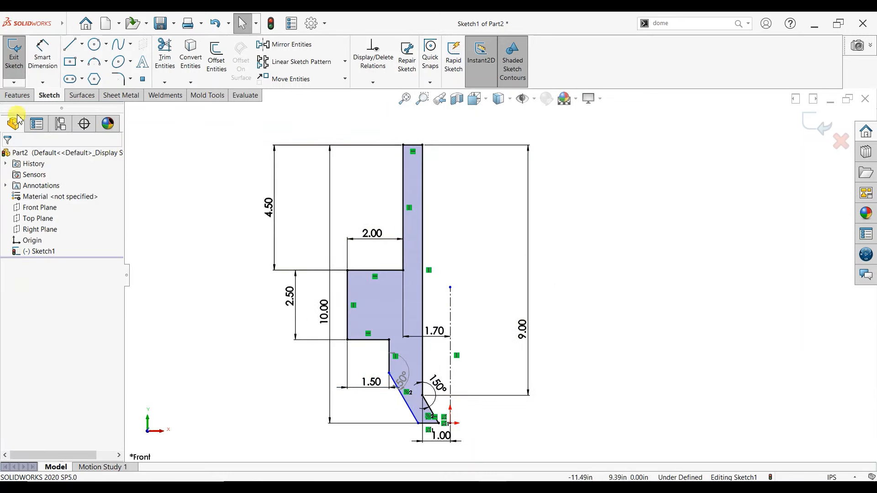
left_click(16, 95)
left_click(49, 64)
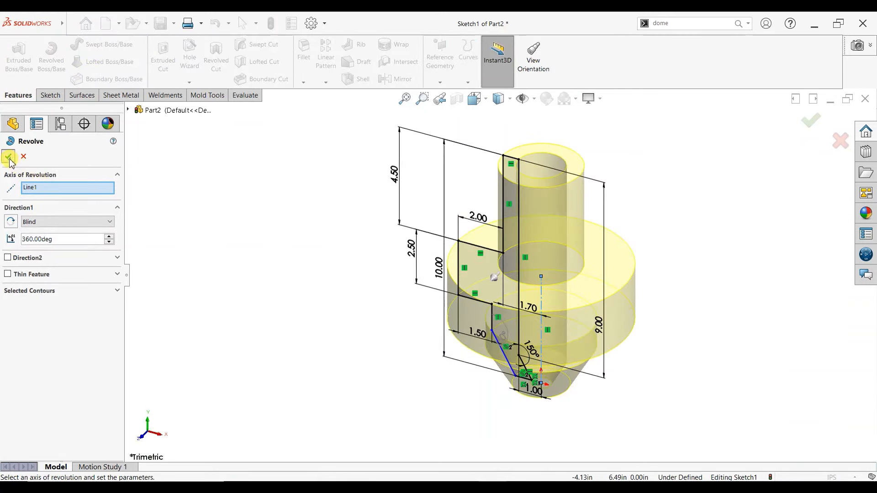
left_click(8, 156)
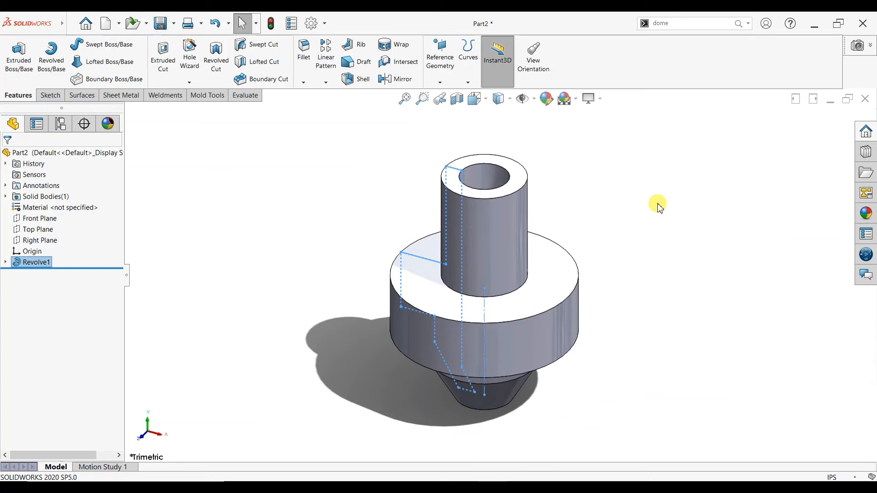
left_click(658, 207)
Browse the appearance library to the copper appearances in the metal category
left_click(865, 214)
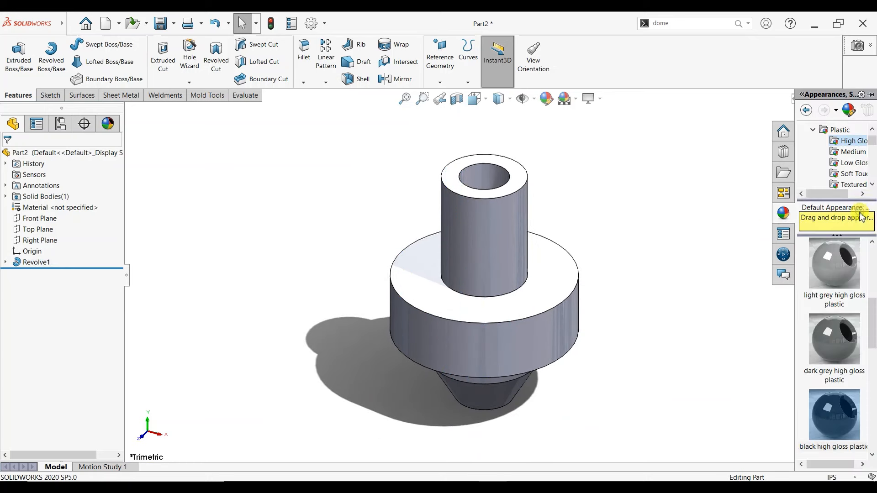
left_click(814, 130)
left_click(814, 140)
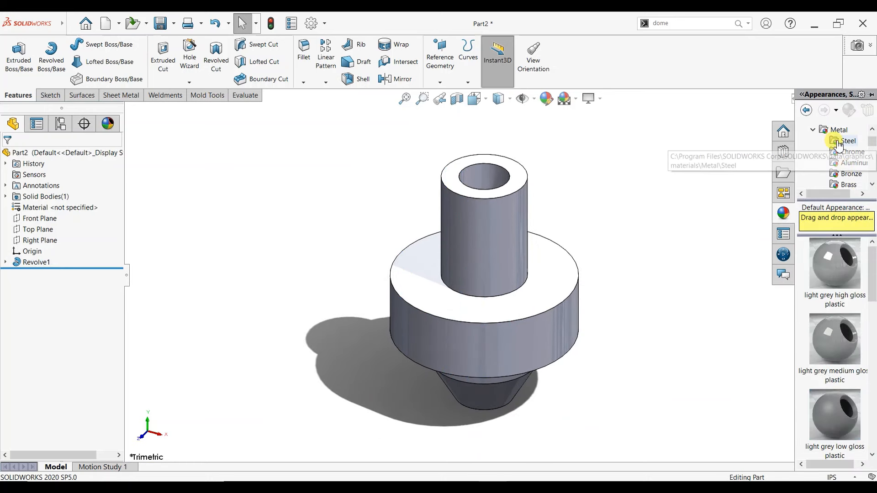
scroll(846, 179, "down", 1)
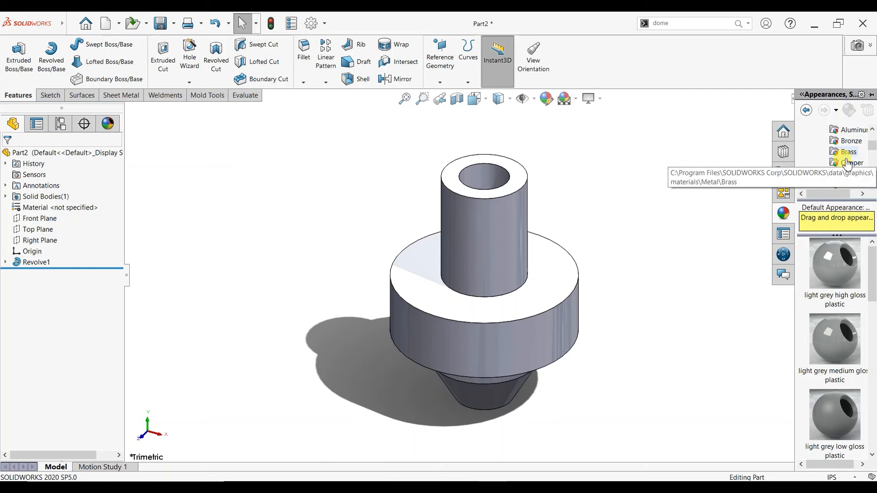
scroll(832, 279, "down", 3)
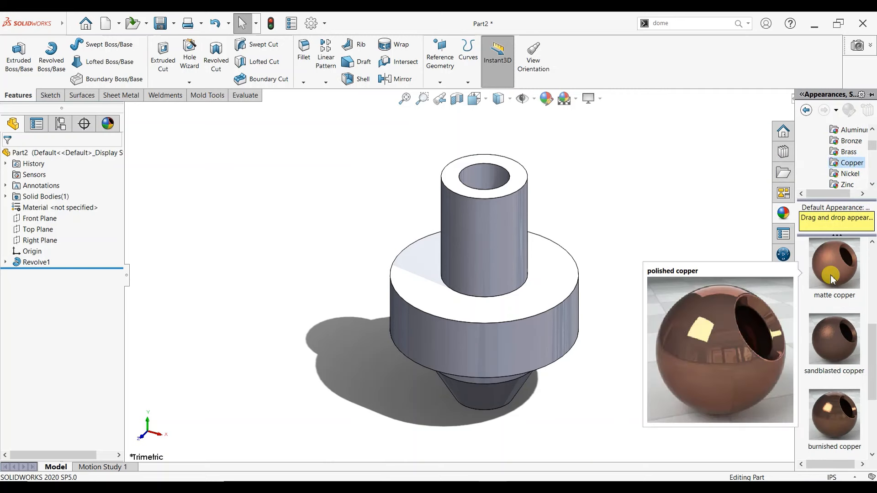
Try the matte copper appearance on the whole part
left_click_drag(833, 267, 515, 257)
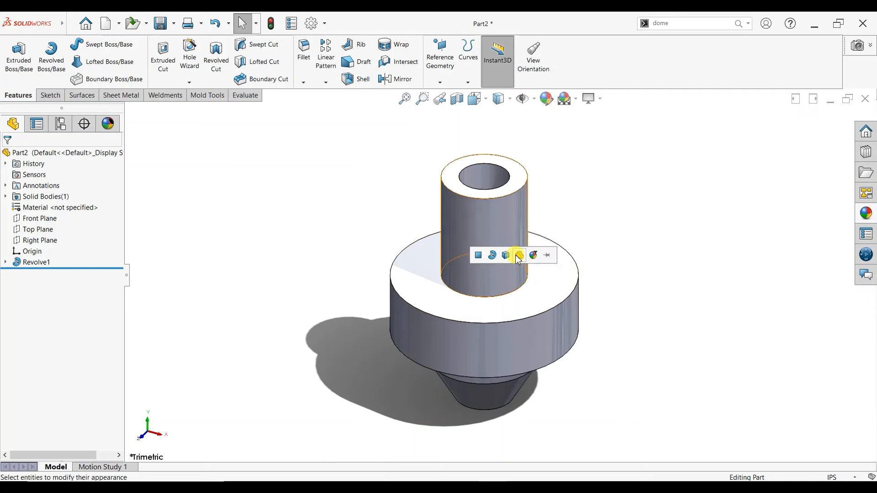
left_click(532, 251)
left_click(596, 101)
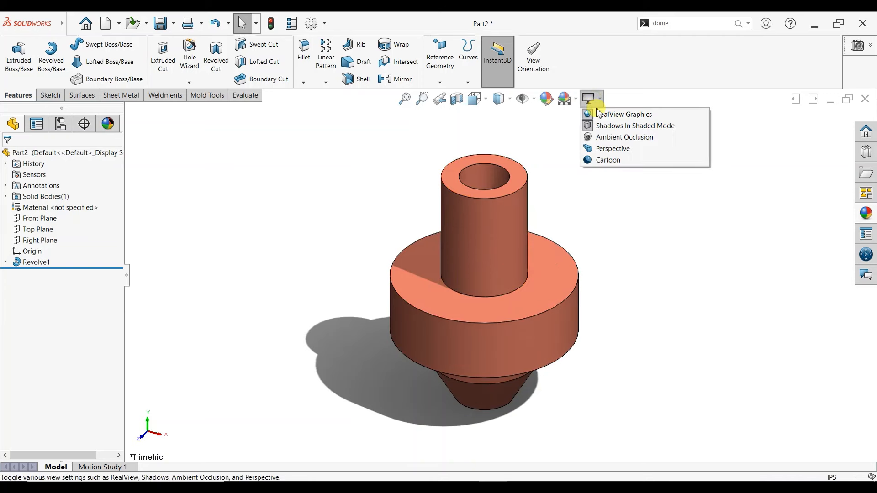
left_click(590, 224)
middle_click_drag(590, 223, 607, 183)
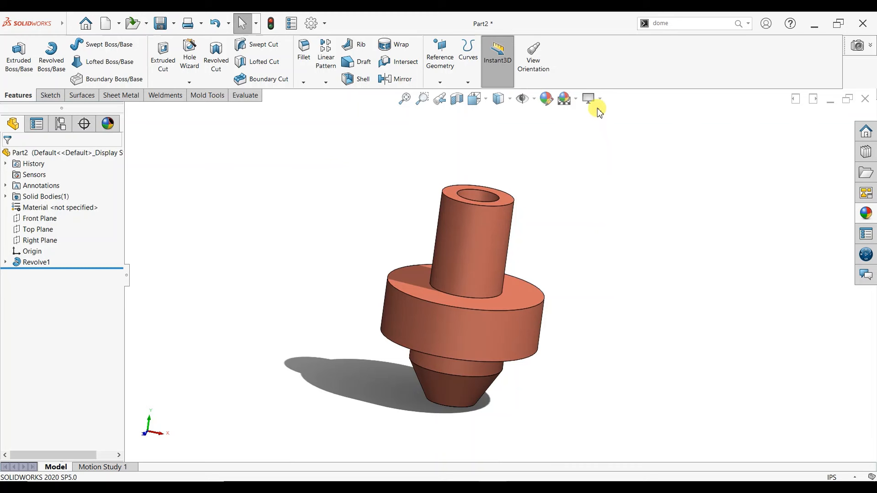
left_click(505, 101)
left_click(499, 116)
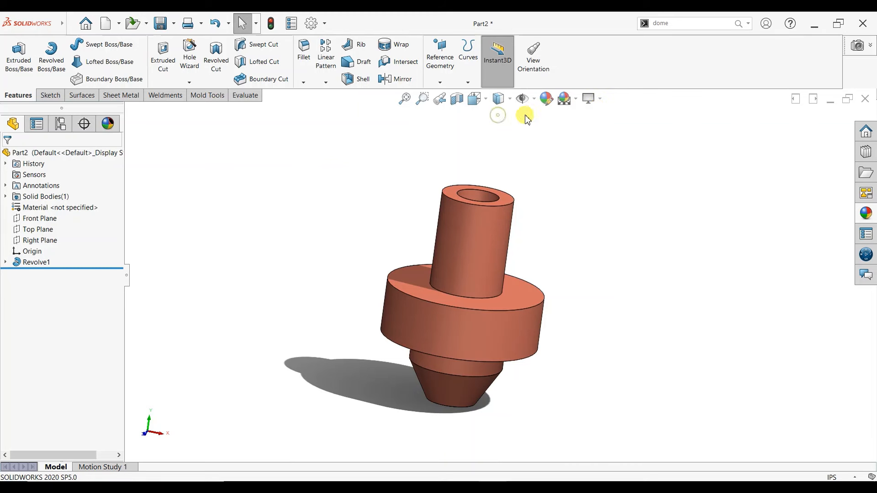
left_click(596, 100)
left_click(603, 173)
Replace the whole part's appearance with another copper finish from the same category
left_click(866, 212)
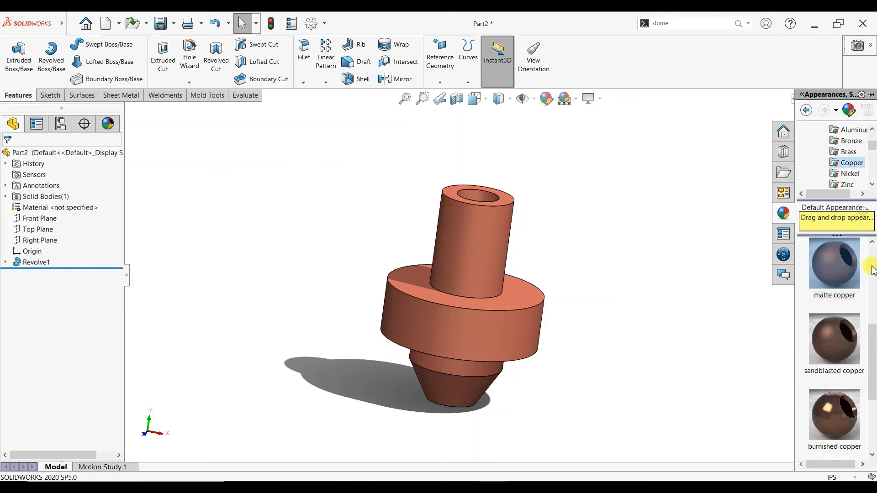
scroll(873, 273, "down", 3)
left_click_drag(845, 270, 484, 257)
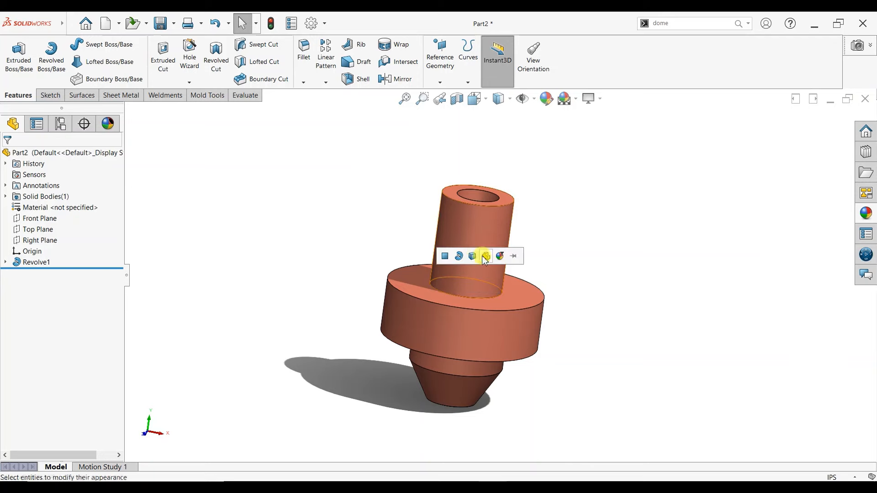
left_click(500, 258)
middle_click_drag(617, 245, 555, 206)
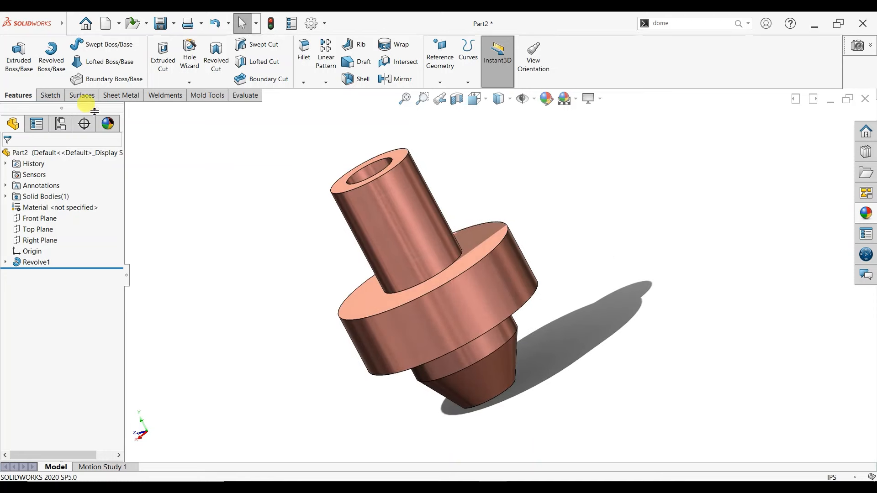
Start a Thread feature on the top outer edge of the upper cylinder, ending up to the flange's upper face
left_click(193, 85)
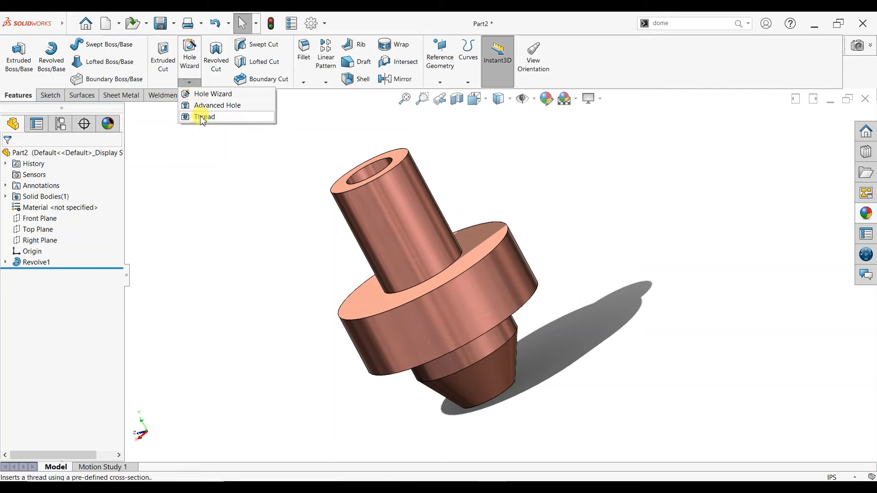
left_click(203, 118)
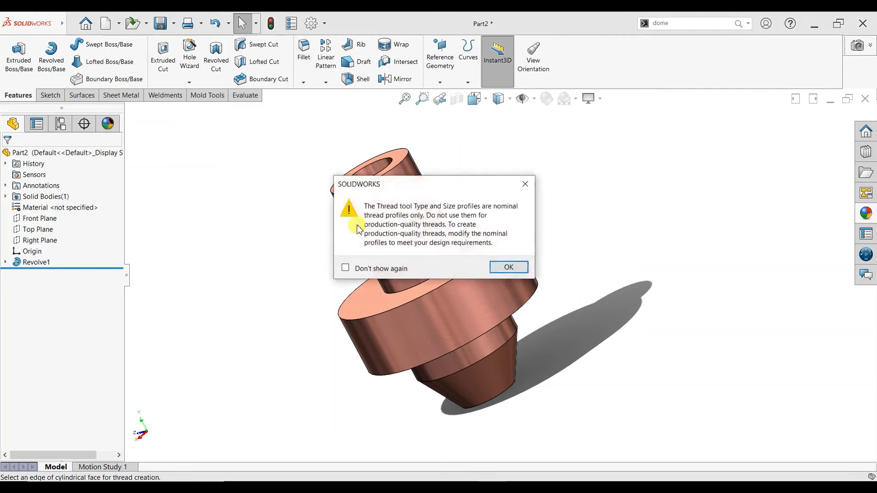
left_click(506, 267)
left_click(381, 177)
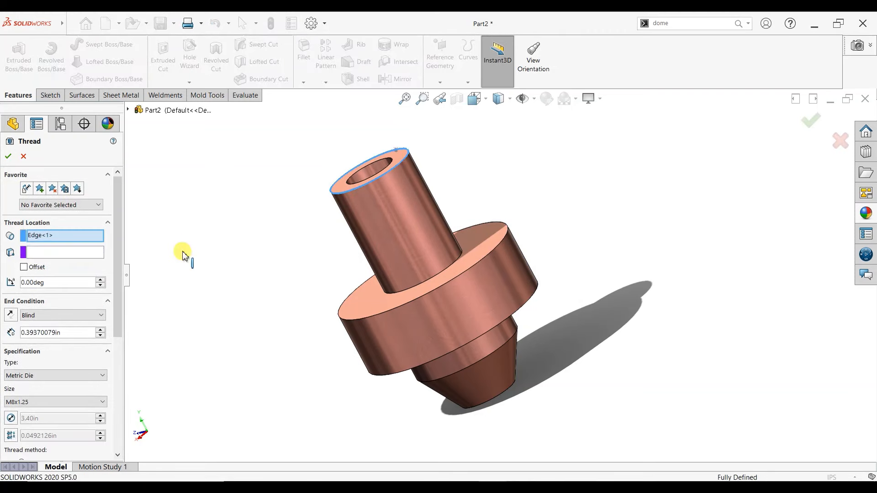
left_click(69, 316)
left_click(57, 342)
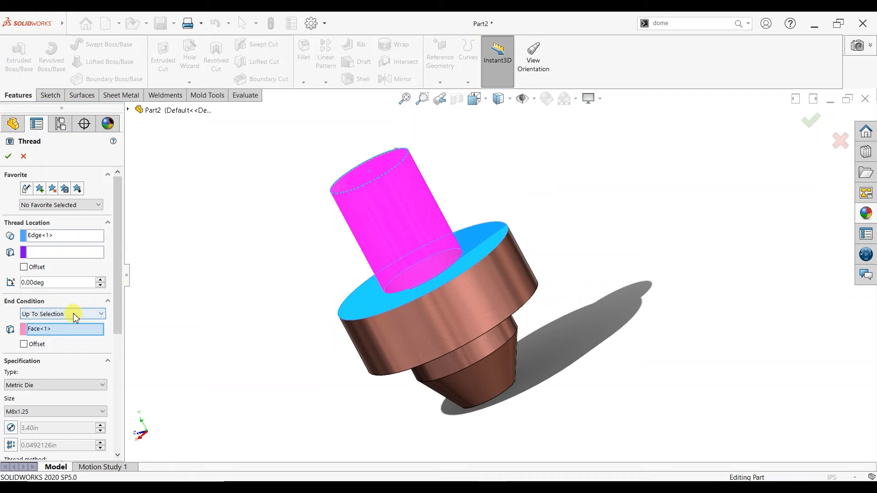
Set the thread size to M1.2x0.25 with the diameter overridden at 3.40 in, and offset the thread start by 0.50 in
left_click_drag(115, 290, 116, 332)
left_click(42, 333)
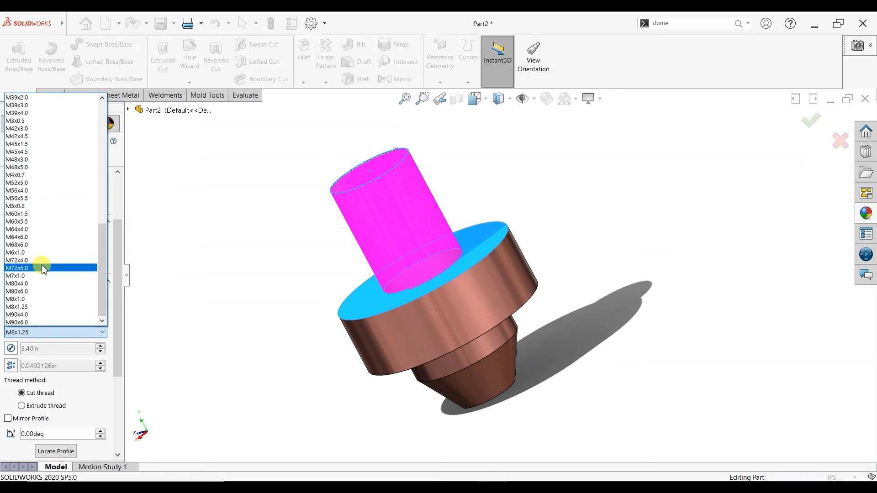
left_click(92, 121)
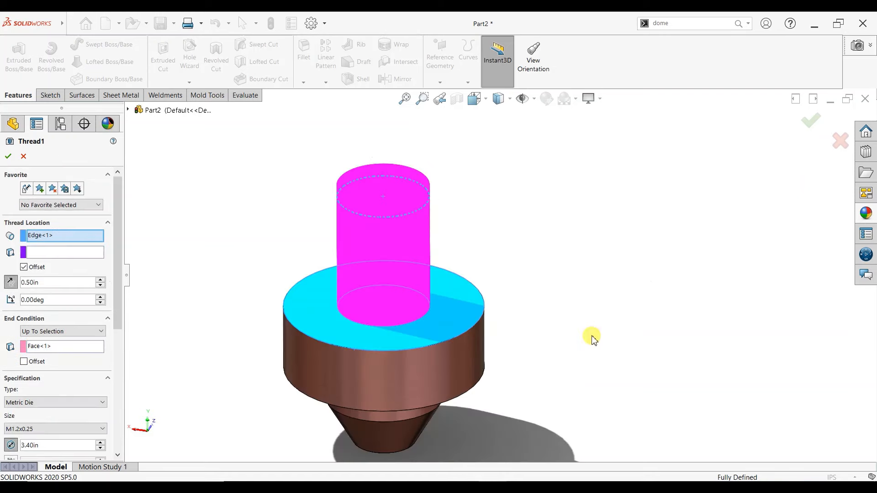
Set the thread type to Inch Die with size 1.7500-5 and create the cut thread
left_click(50, 402)
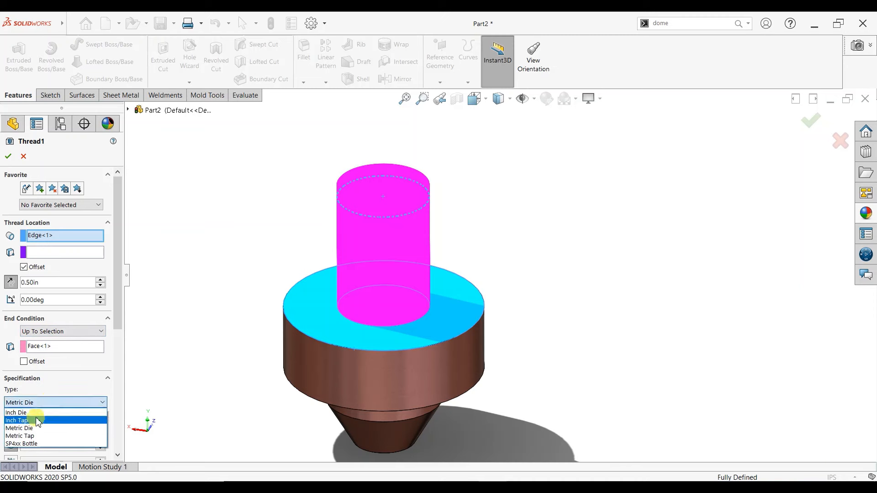
left_click(39, 413)
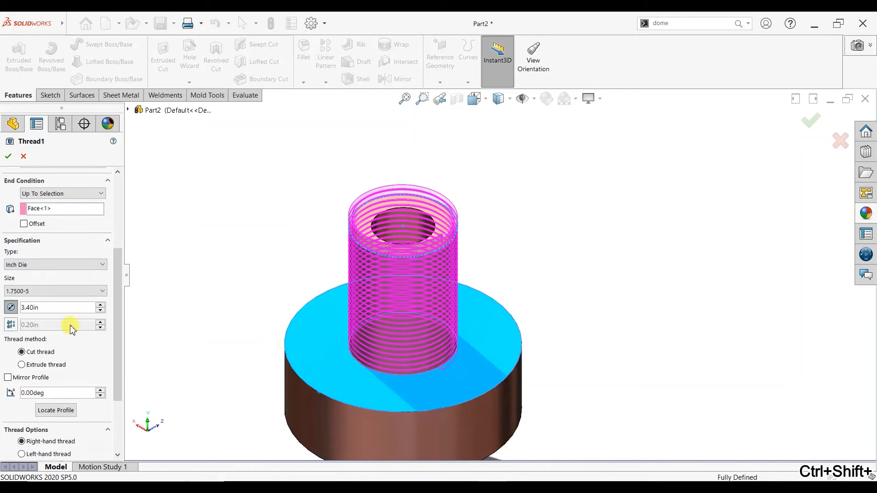
left_click(29, 293)
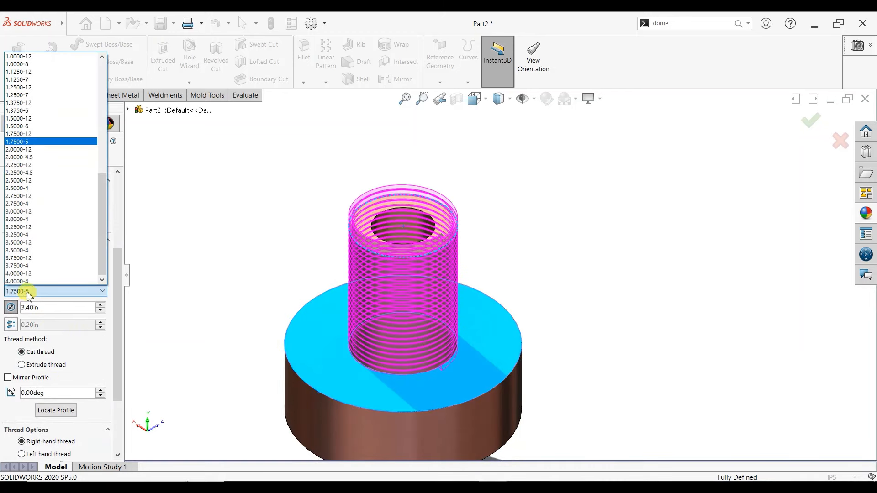
left_click(48, 150)
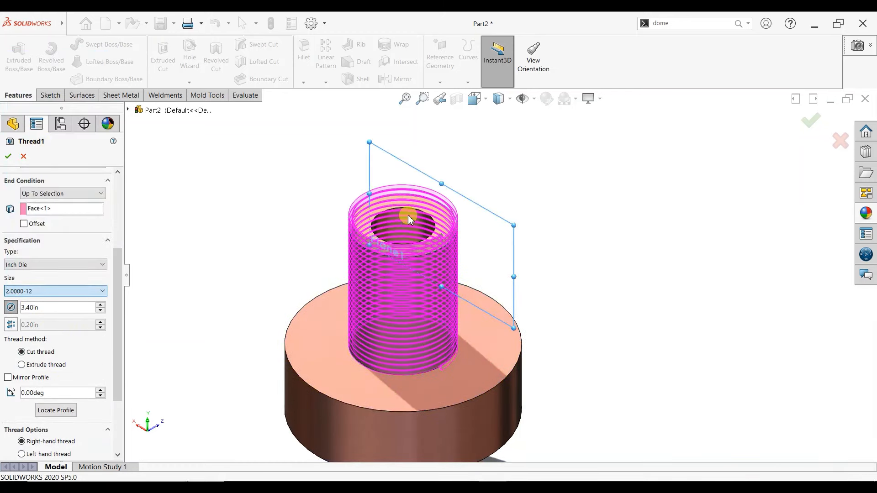
left_click(400, 188)
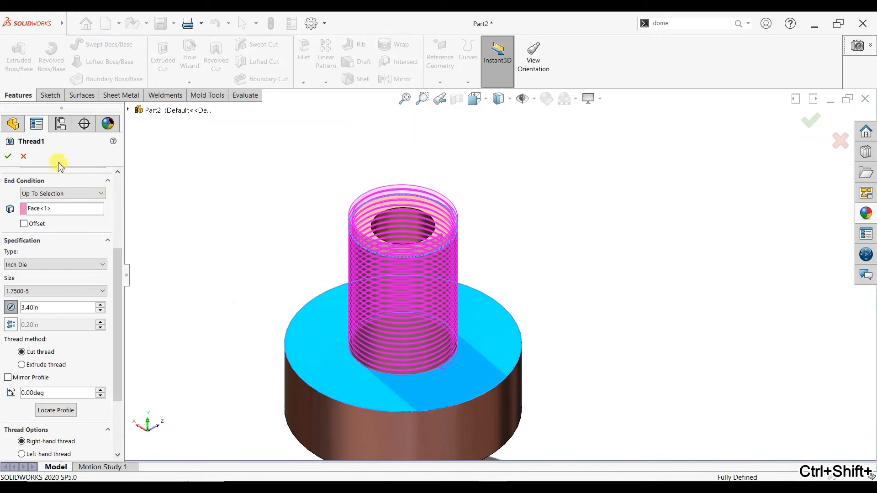
left_click(10, 156)
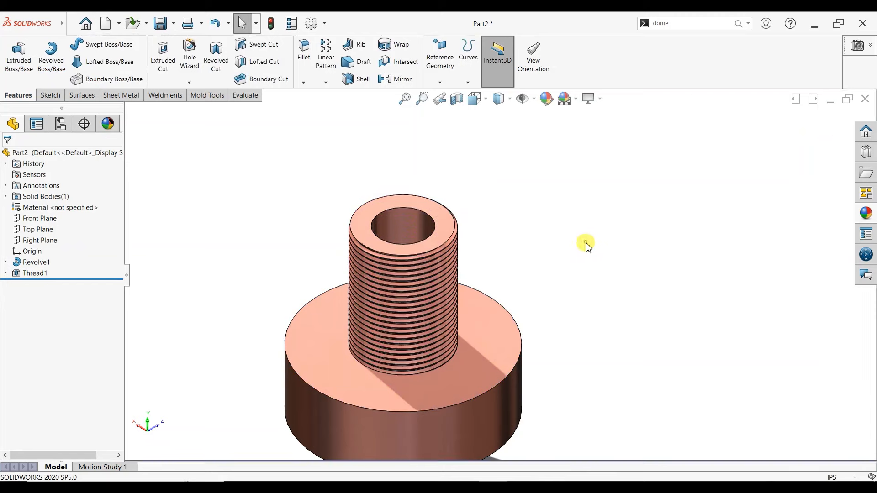
Chamfer the edge where the lower neck meets the flange by 0.5 in at 45 degrees
middle_click_drag(568, 285, 578, 311)
scroll(576, 317, "up", 4)
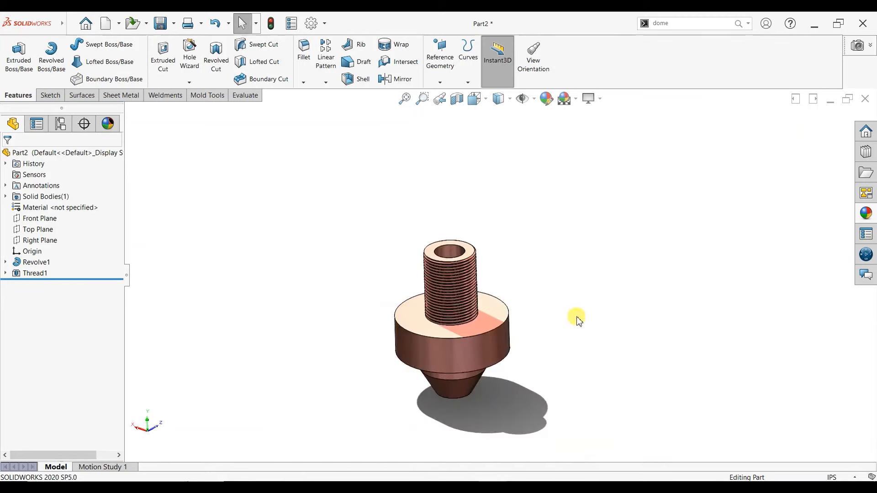
scroll(576, 175, "down", 2)
middle_click_drag(586, 238, 584, 129)
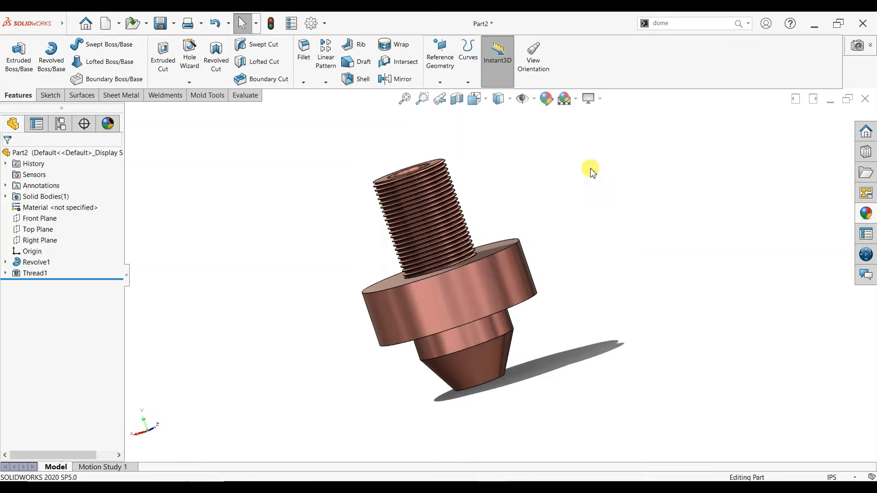
middle_click_drag(586, 288, 666, 199)
scroll(585, 287, "down", 3)
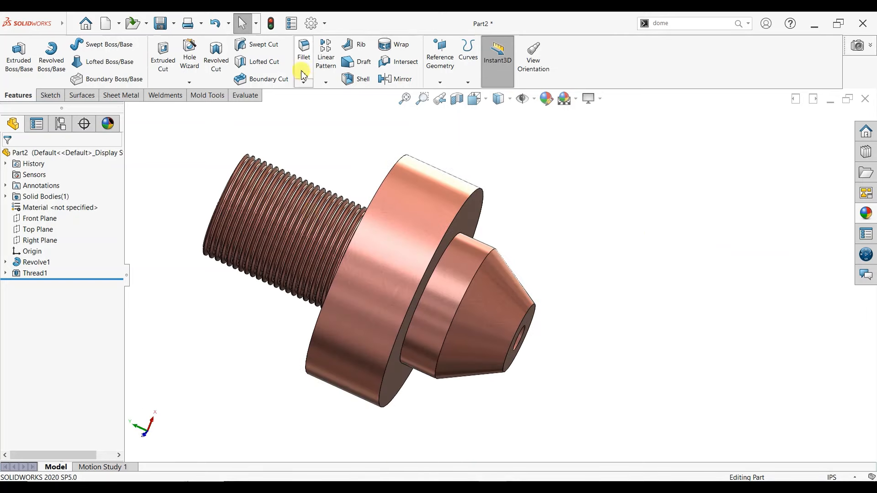
left_click(310, 85)
left_click(309, 104)
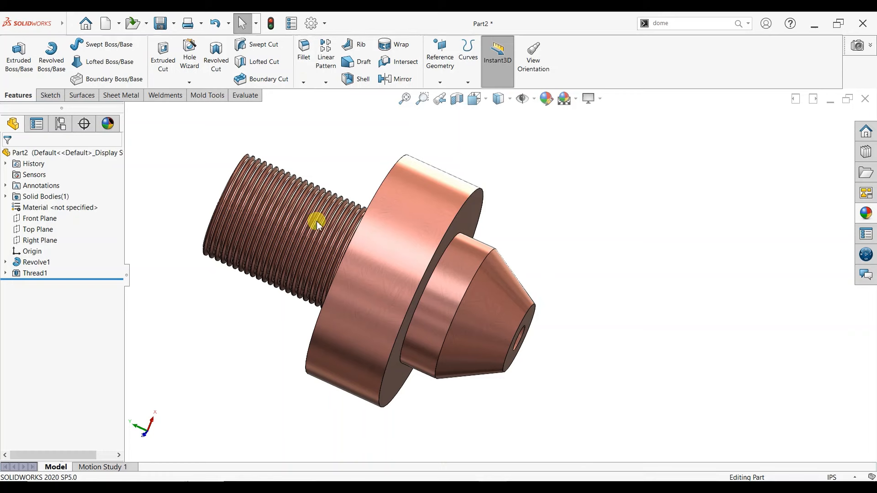
left_click(447, 251)
middle_click_drag(419, 271, 419, 208)
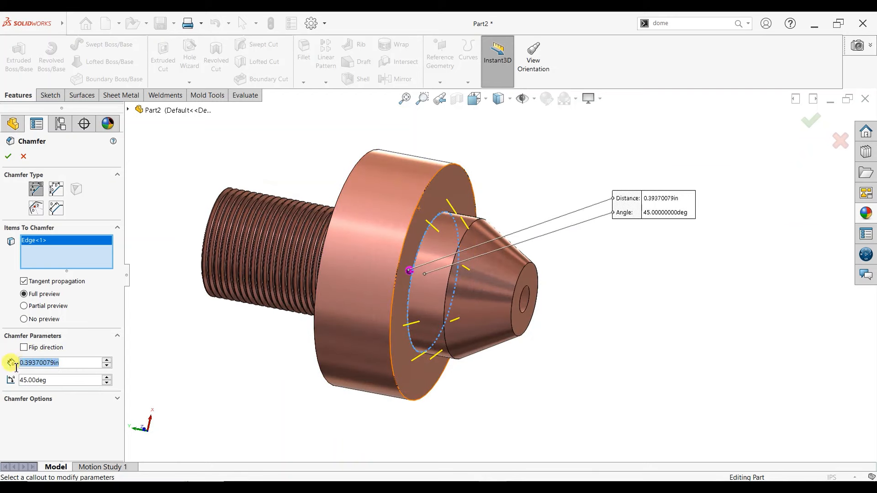
type("0.5")
key("Return")
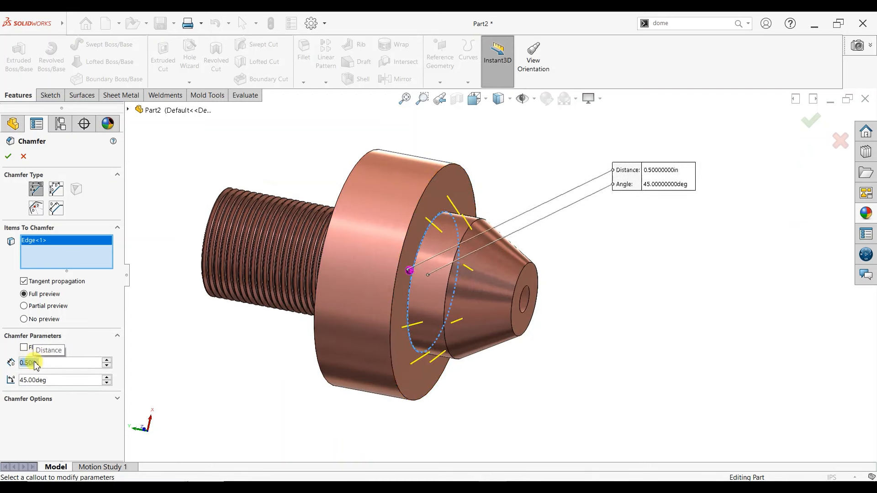
left_click(9, 157)
Start a new sketch on the flange's flat ring face on the conical tip side
middle_click_drag(632, 264, 650, 251)
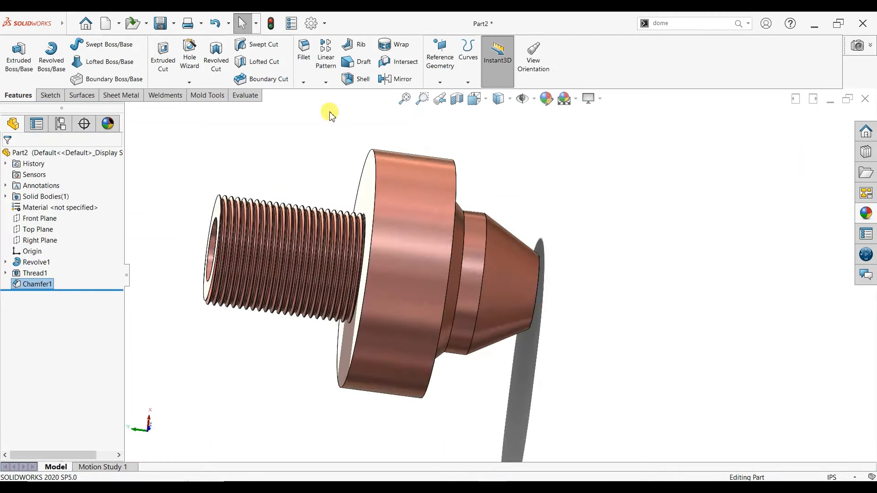
mouse_move(506, 160)
middle_mouse_down()
mouse_move(558, 171)
mouse_move(495, 159)
mouse_move(534, 159)
mouse_move(502, 152)
middle_mouse_up()
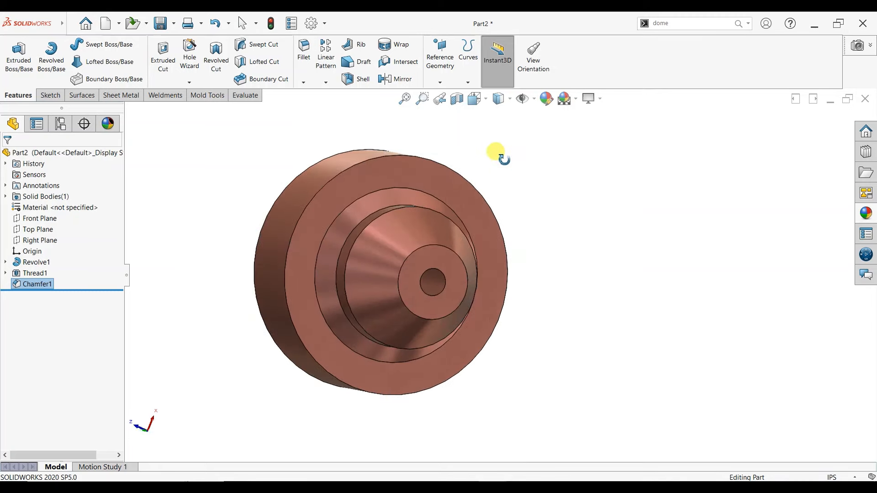
left_click(443, 176)
left_click(475, 152)
key("ctrl+8")
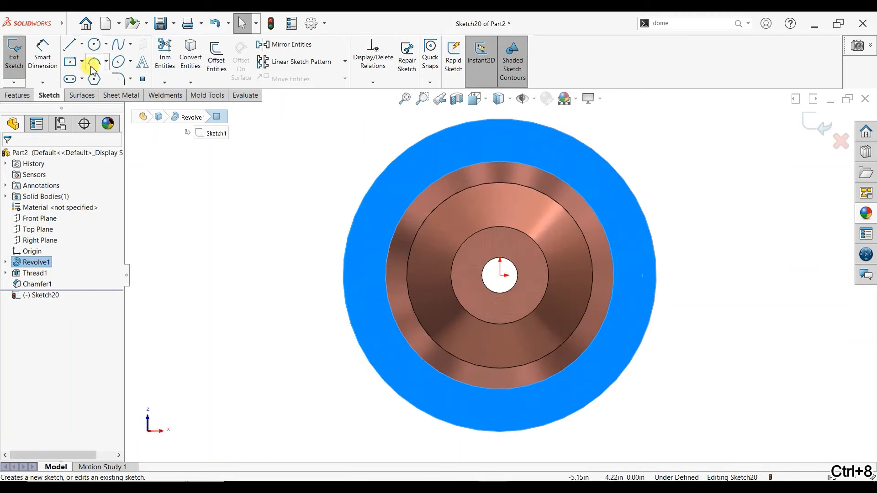
Sketch a six-sided inscribed-circle polygon centred on the origin, with its upper vertex on the flange's outer edge
left_click(94, 80)
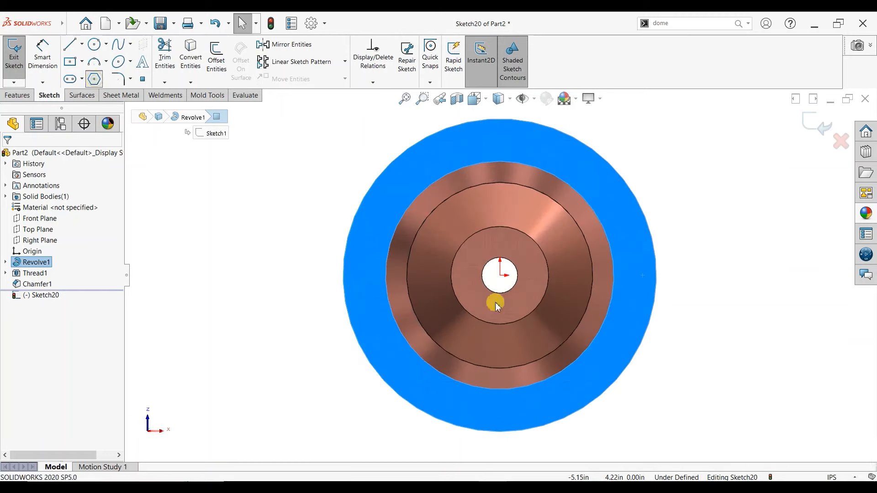
left_click(500, 276)
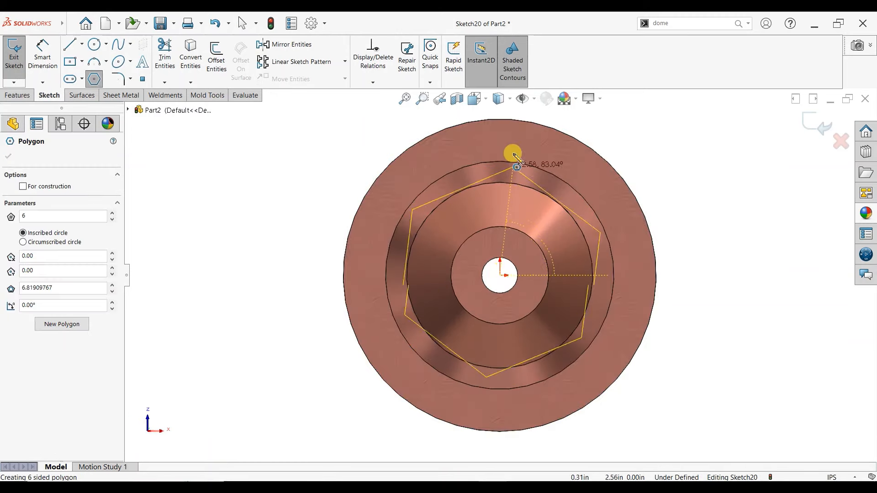
left_click(500, 120)
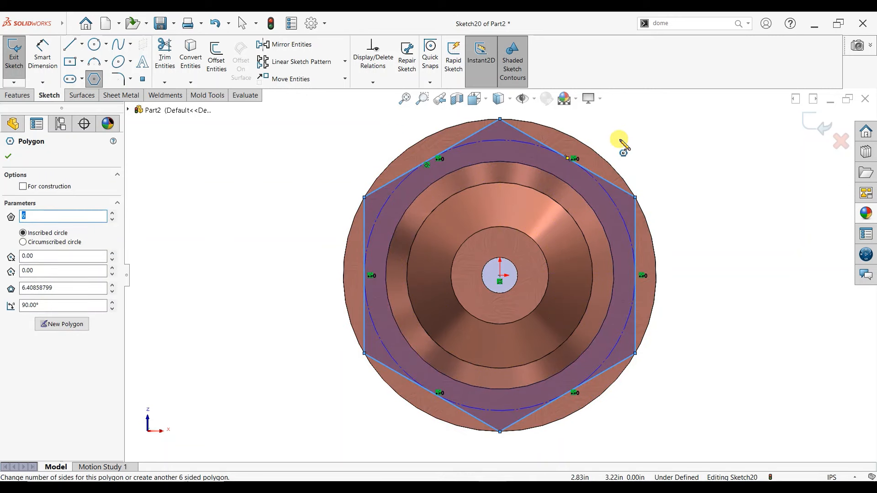
left_click(9, 157)
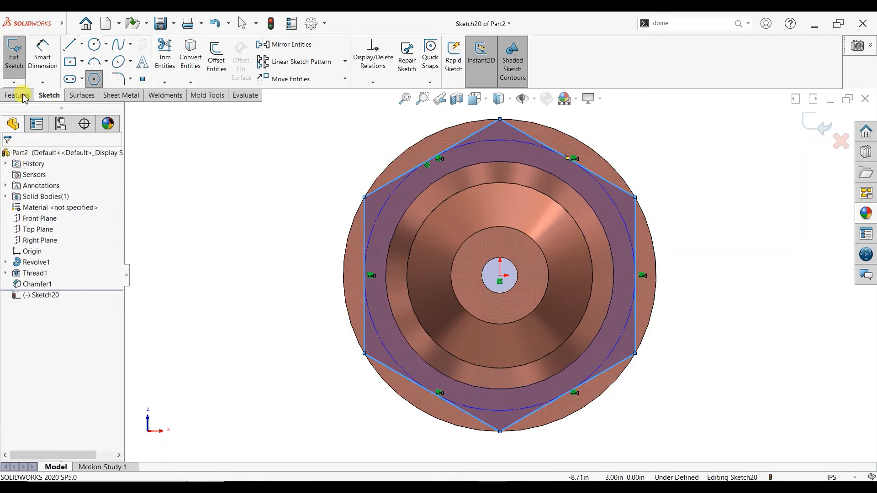
Cut away the flange material outside the hexagon with an extruded cut, side flipped and depth Through All
left_click(18, 97)
left_click(164, 59)
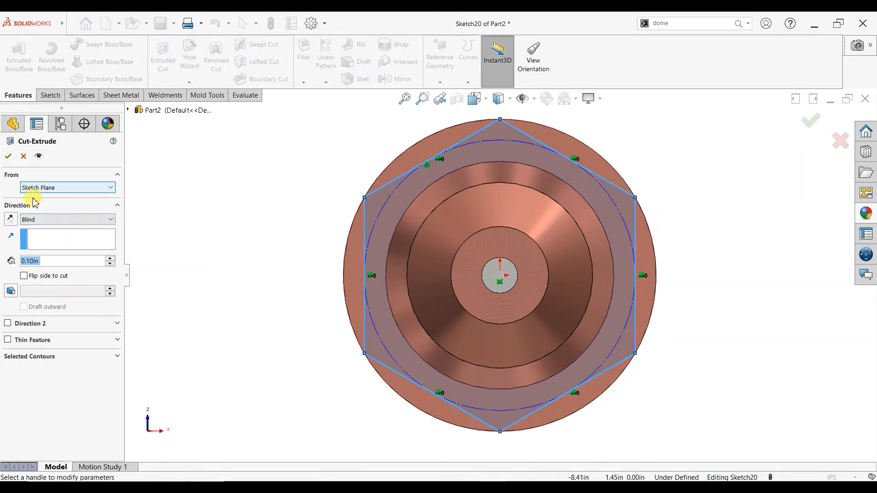
left_click(37, 278)
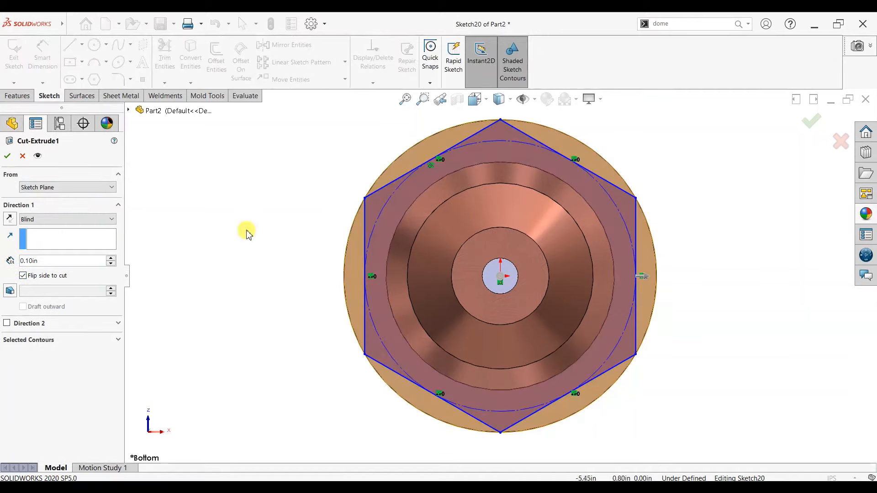
left_click(63, 219)
left_click(59, 231)
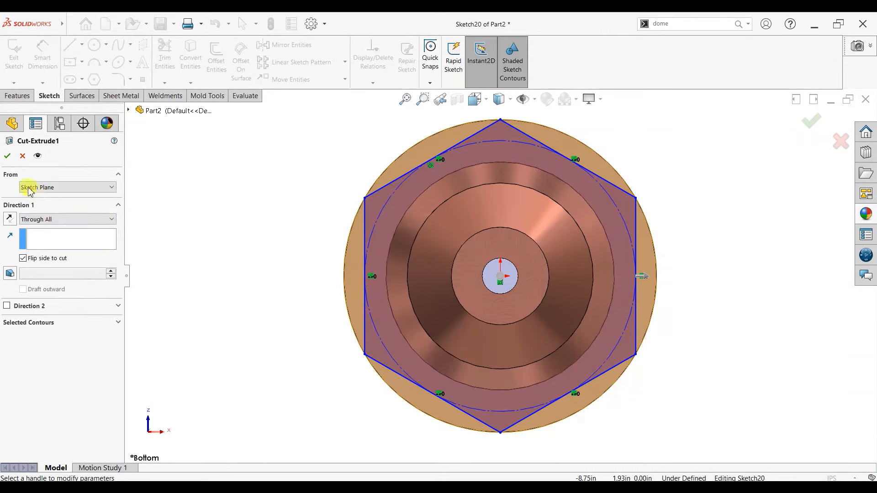
left_click(9, 157)
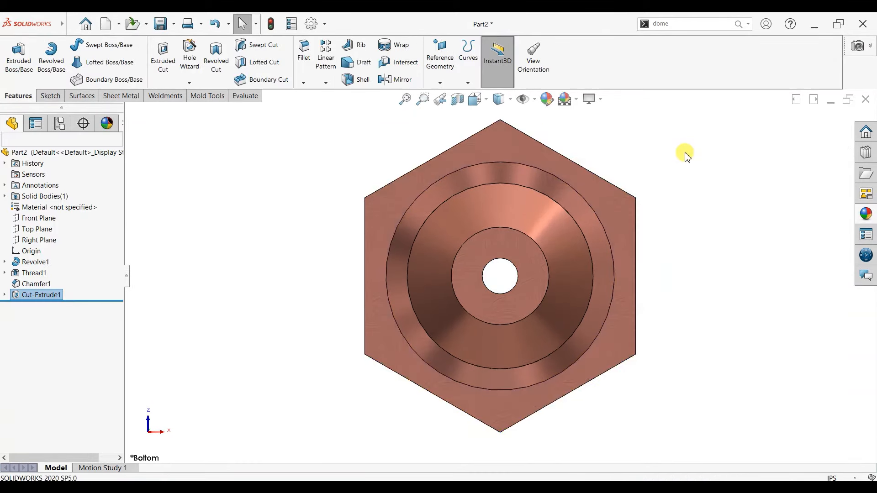
Set up a 0.1 in, 45-degree chamfer on the bore edge at the threaded end and the conical tip's end face
middle_click_drag(630, 149, 754, 231)
scroll(486, 304, "down", 3)
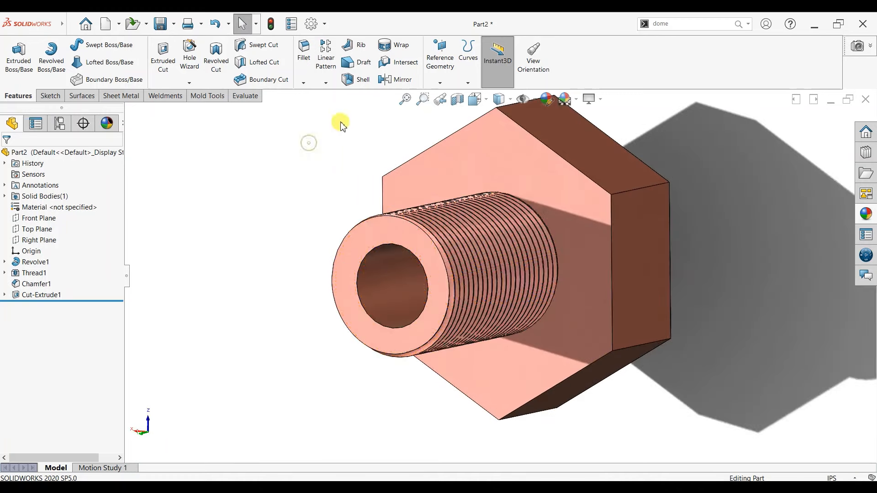
left_click(303, 83)
left_click(322, 105)
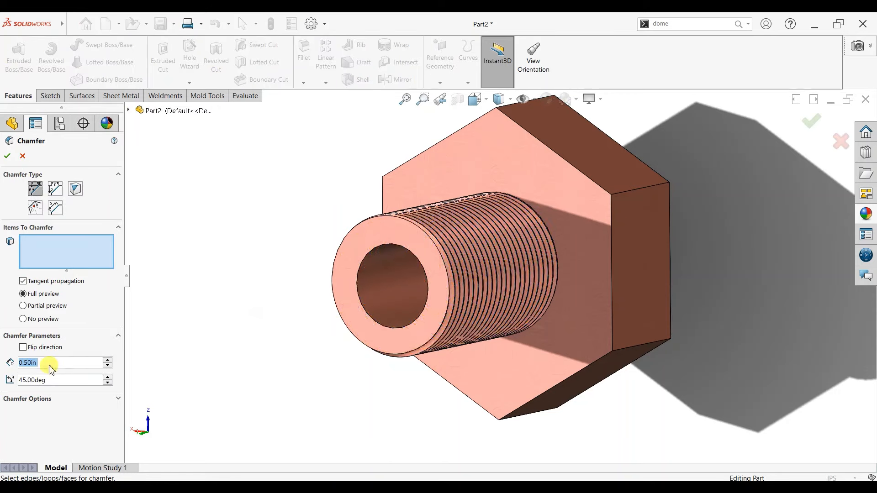
type("0.1")
key("Return")
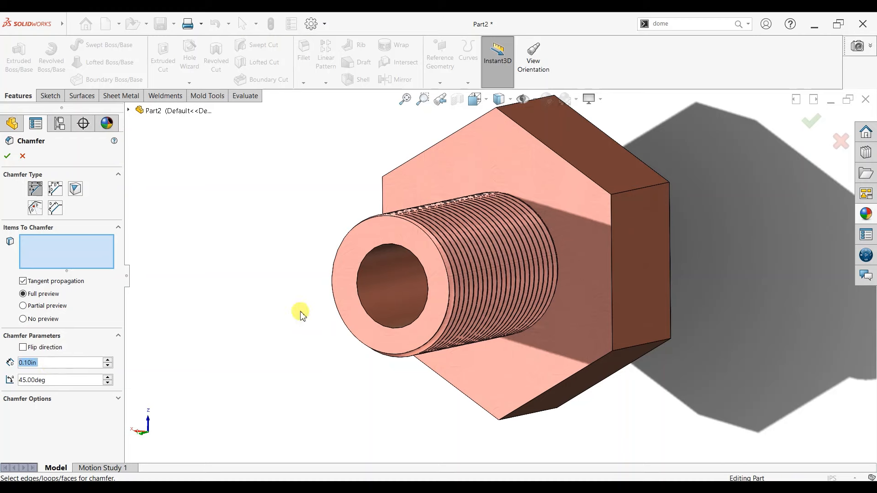
left_click(369, 310)
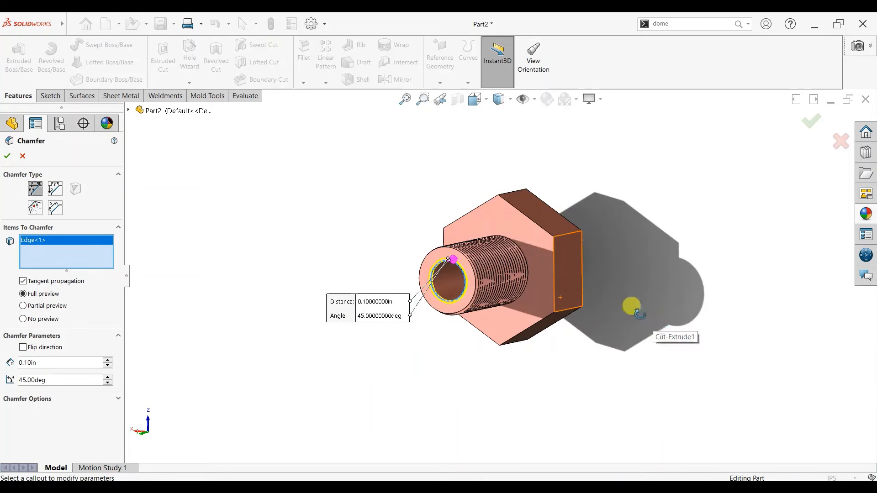
middle_click_drag(630, 306, 558, 291)
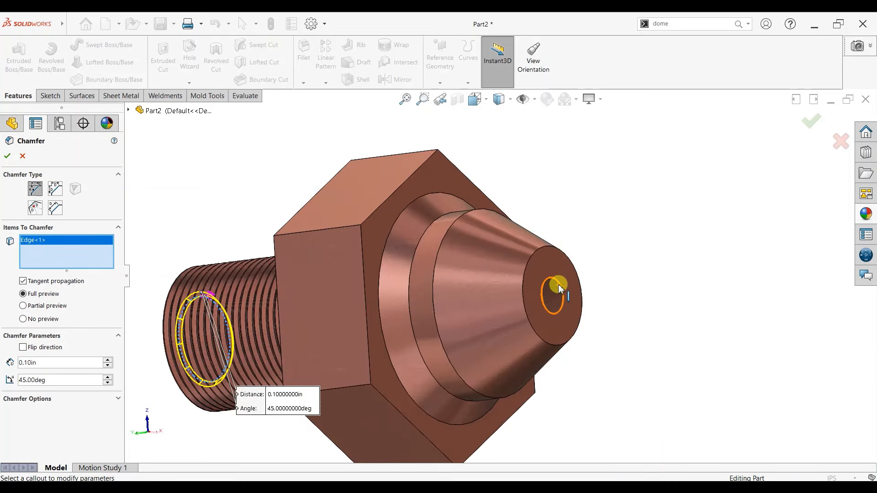
left_click(563, 289)
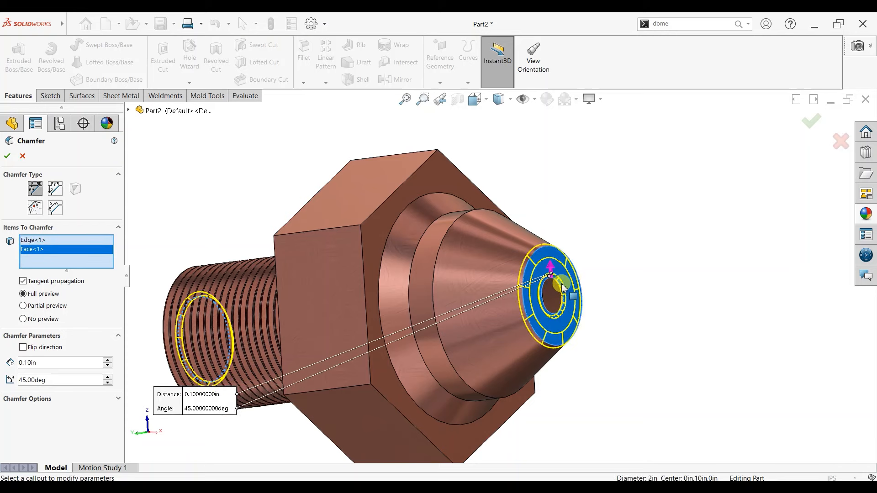
left_click(13, 157)
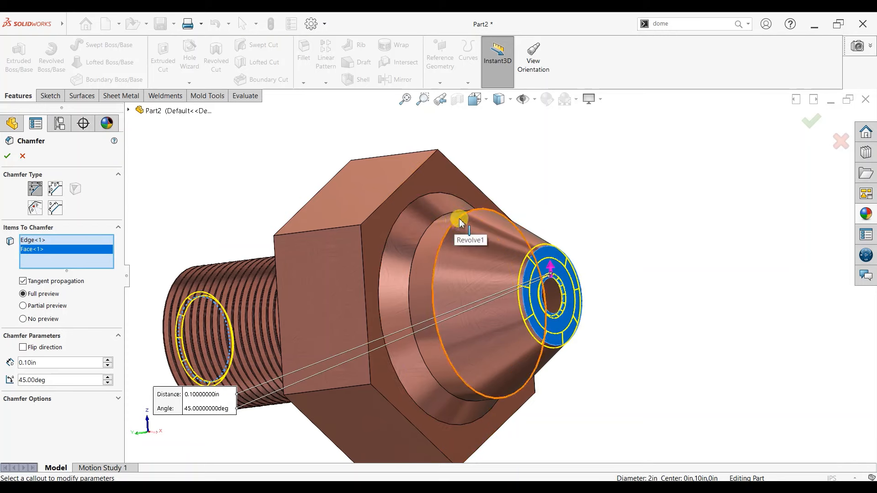
key("z")
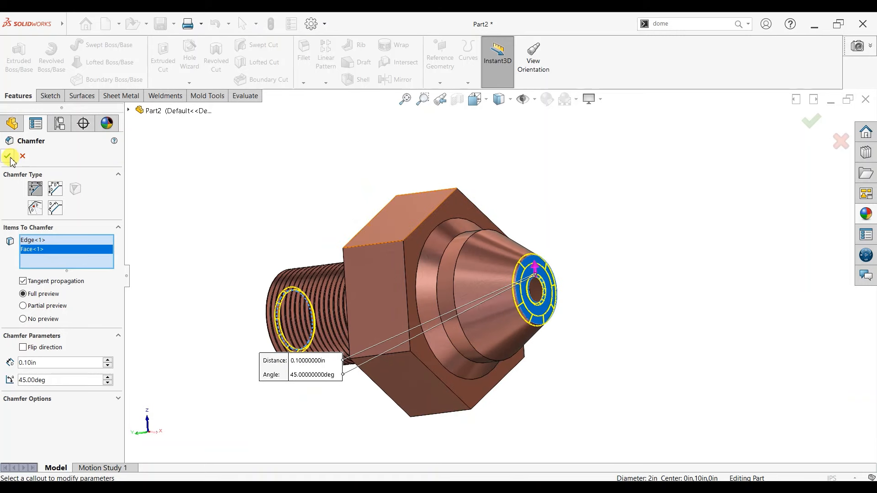
left_click(438, 211)
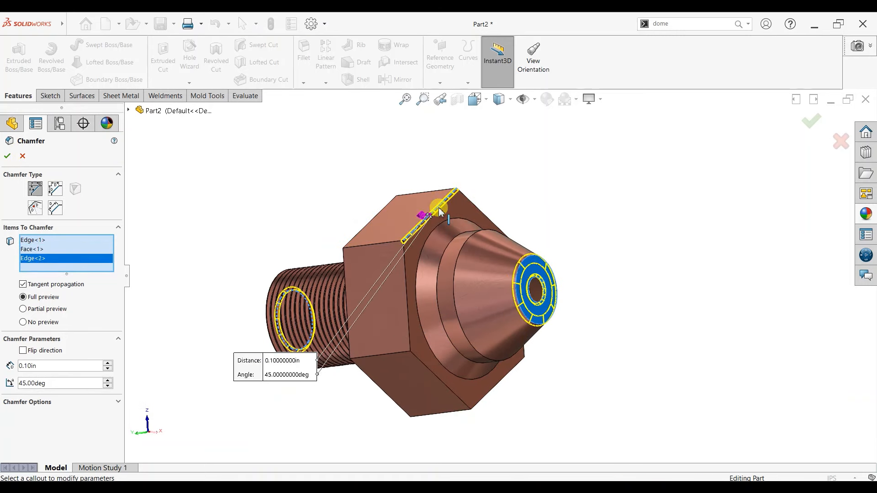
right_click(28, 261)
left_click(50, 275)
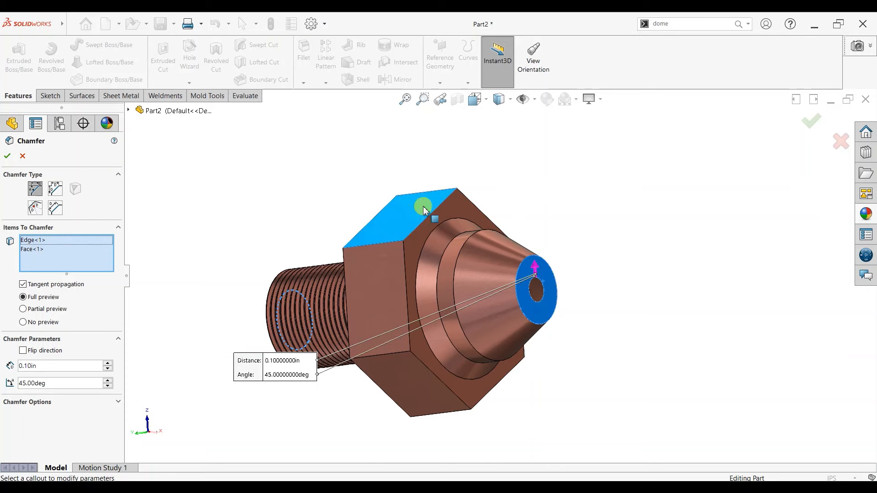
Add the six side faces of the hexagonal flange to the chamfer selection and create the chamfer
left_click(424, 211)
left_click(391, 250)
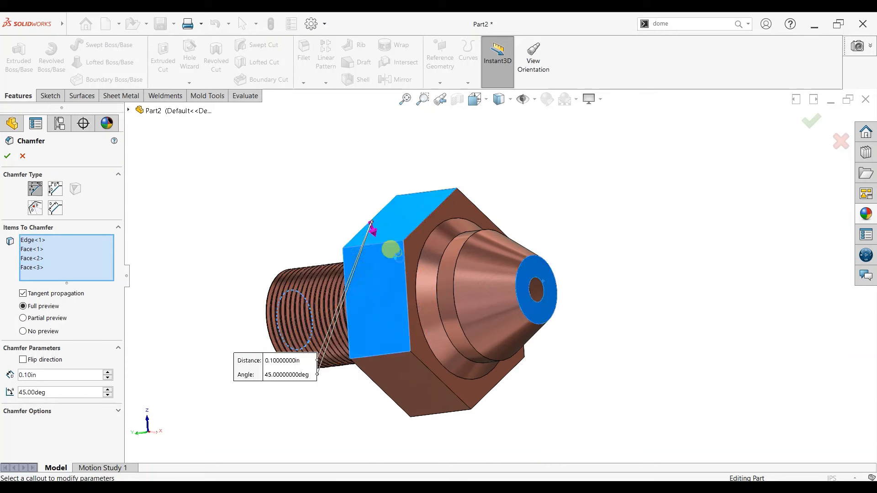
left_click(421, 388)
middle_click_drag(500, 397, 405, 337)
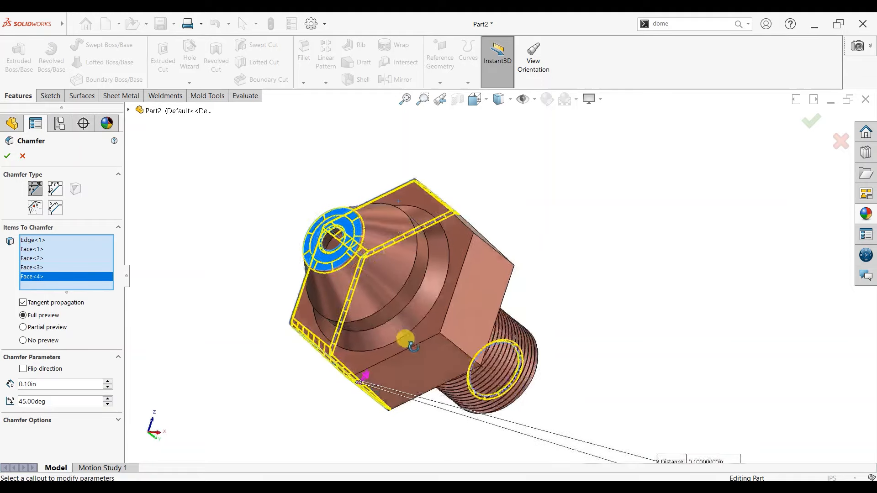
left_click(393, 377)
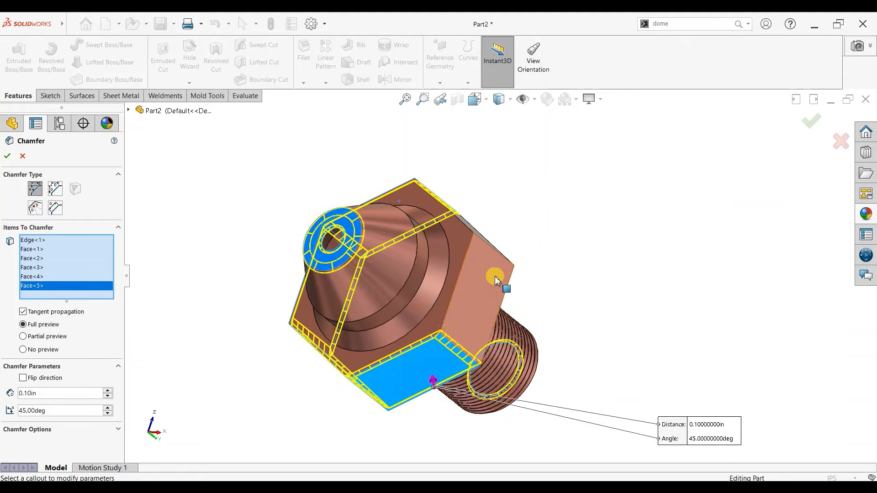
left_click(505, 288)
middle_click_drag(505, 235, 464, 249)
left_click(464, 249)
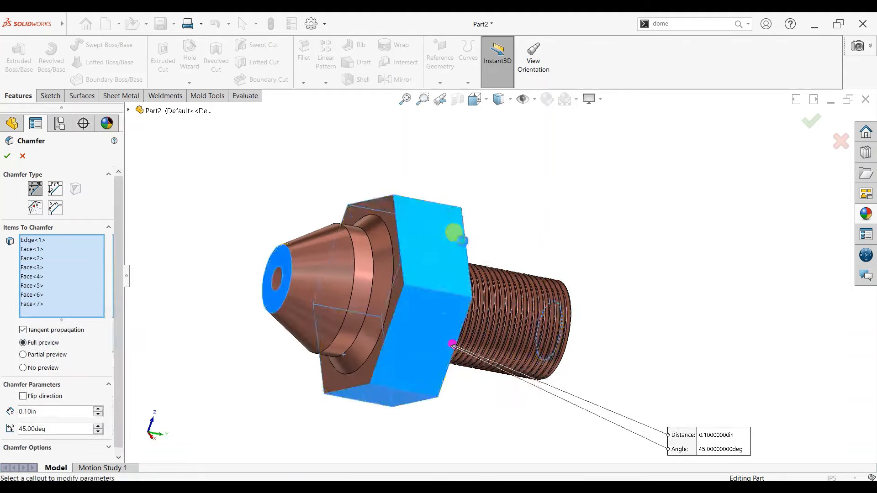
left_click(7, 158)
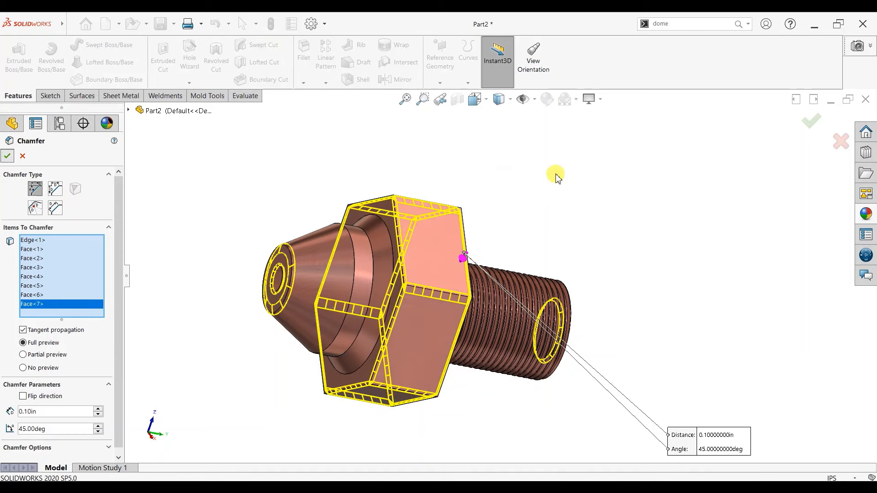
Reopen the most recent chamfer for editing and clear all its selected edges and faces
scroll(529, 239, "down", 2)
middle_click_drag(529, 239, 645, 324)
right_click(21, 307)
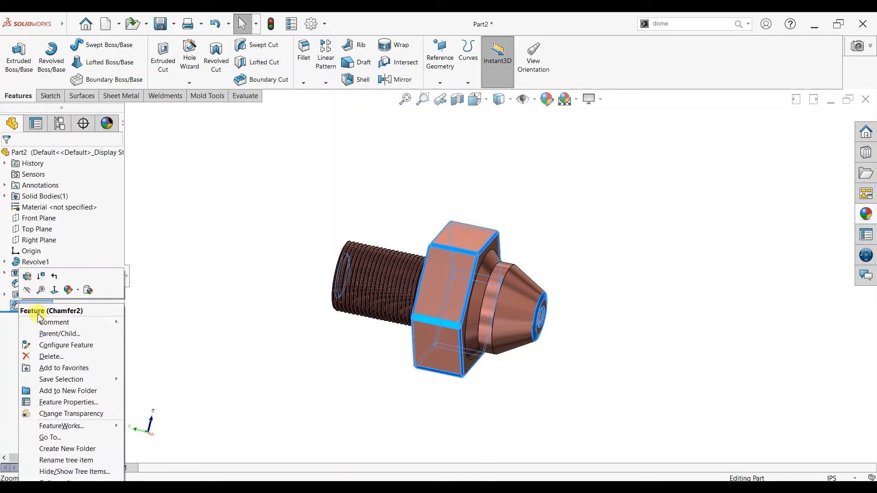
left_click(28, 277)
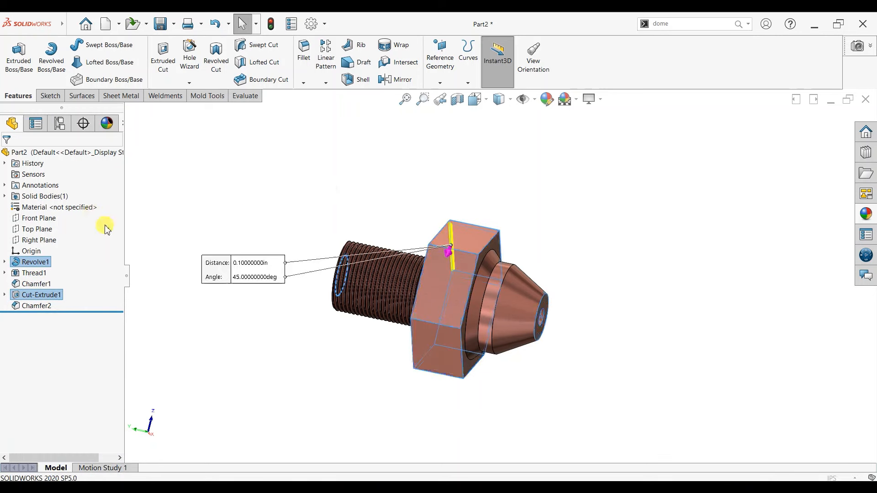
left_click(37, 285)
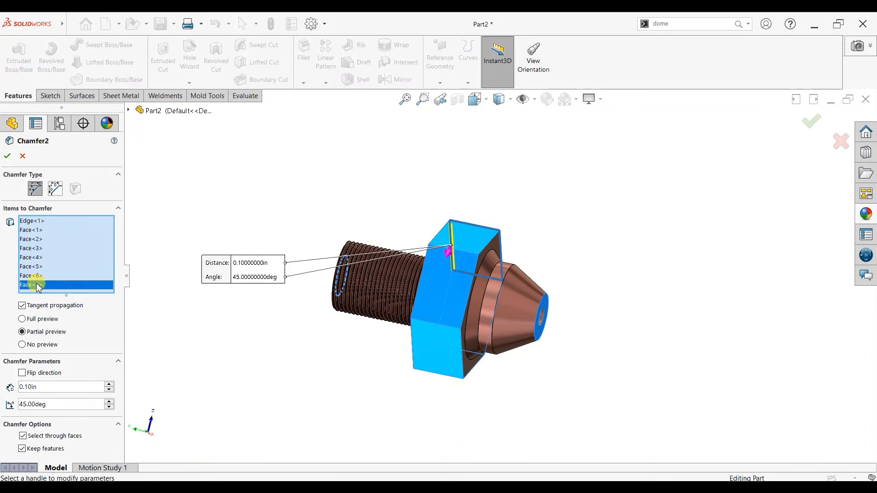
right_click(37, 285)
left_click(57, 302)
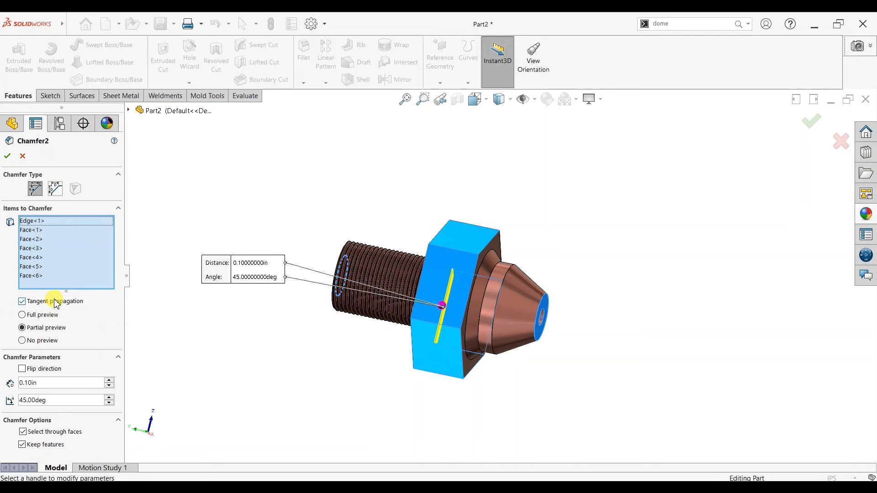
right_click(46, 278)
left_click(60, 284)
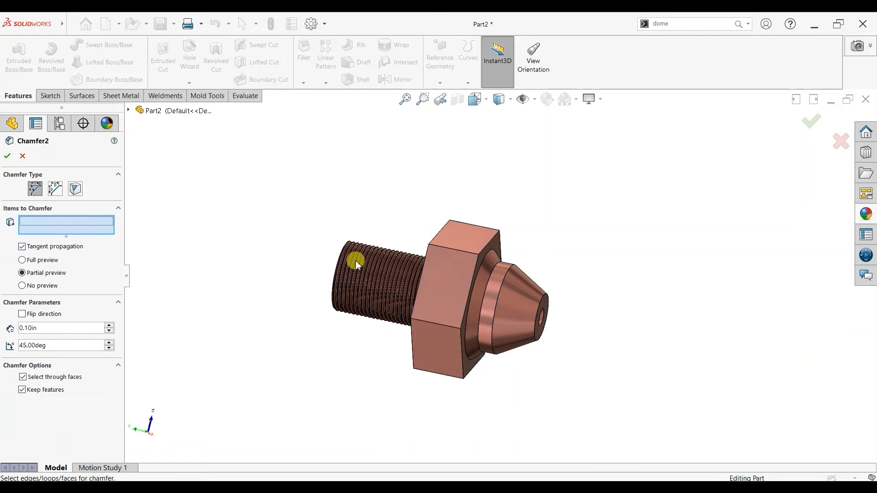
Select only the bore edges at the conical tip and the threaded end for the chamfer and apply the edit
scroll(558, 320, "down", 5)
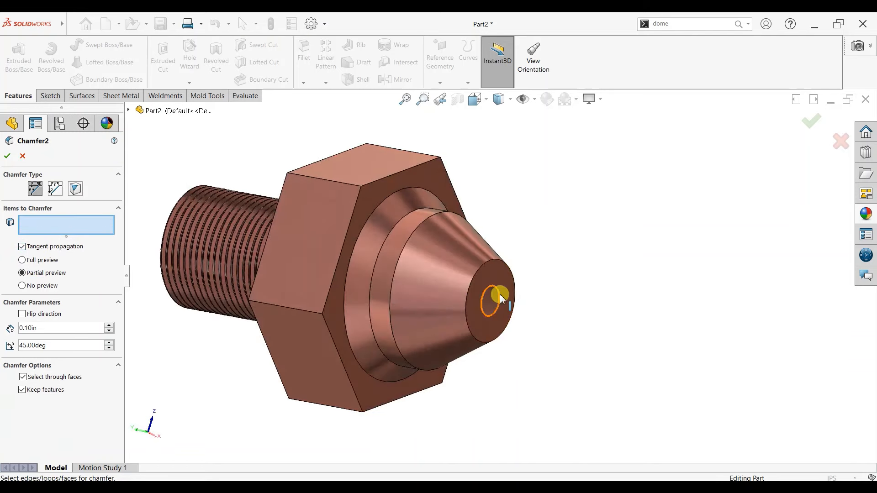
left_click(500, 293)
middle_click_drag(287, 286, 362, 260)
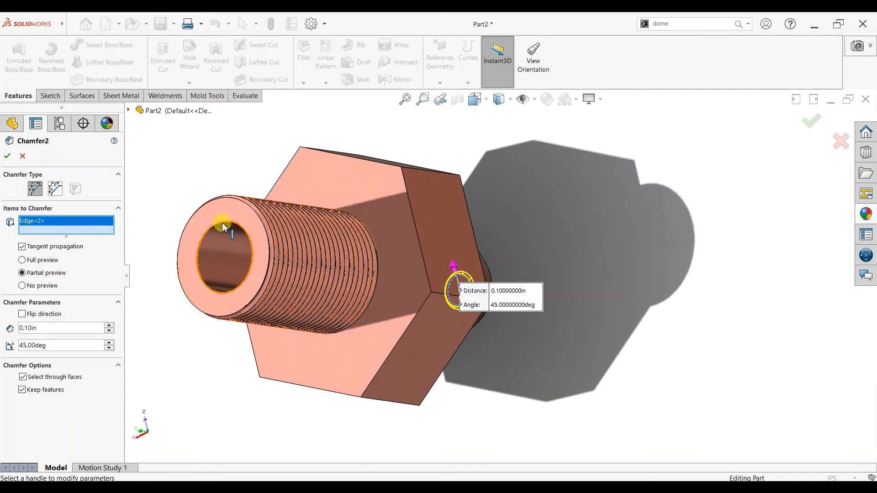
left_click(220, 228)
left_click(7, 156)
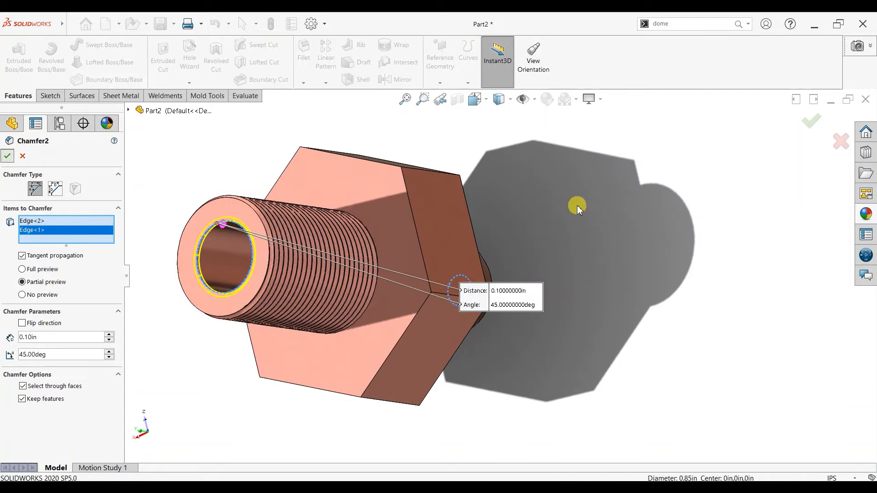
Inspect the part from both ends and preview its bore profile in a section view
scroll(562, 235, "up", 3)
middle_click_drag(561, 243, 449, 284)
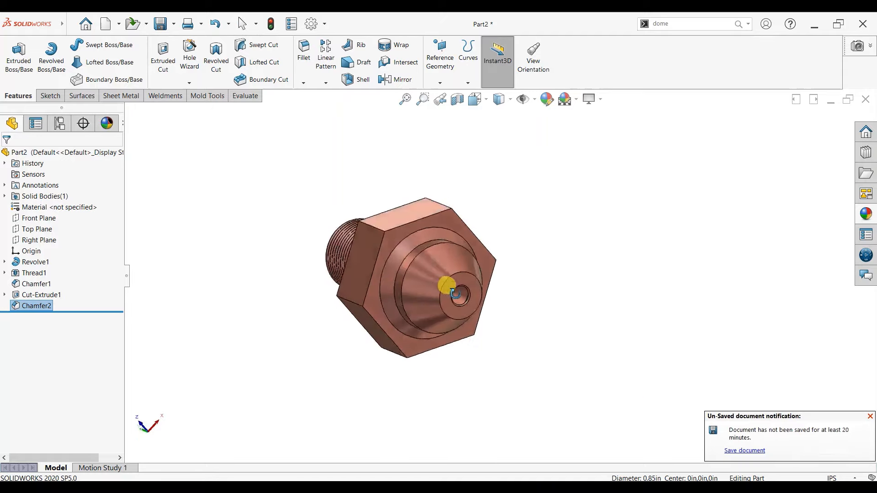
scroll(418, 294, "down", 5)
scroll(666, 280, "up", 4)
middle_click_drag(632, 260, 574, 190)
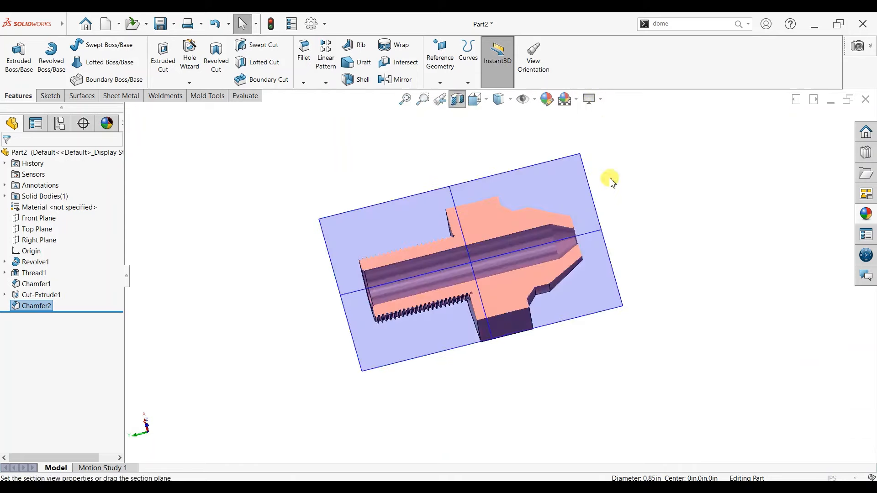
key("Escape")
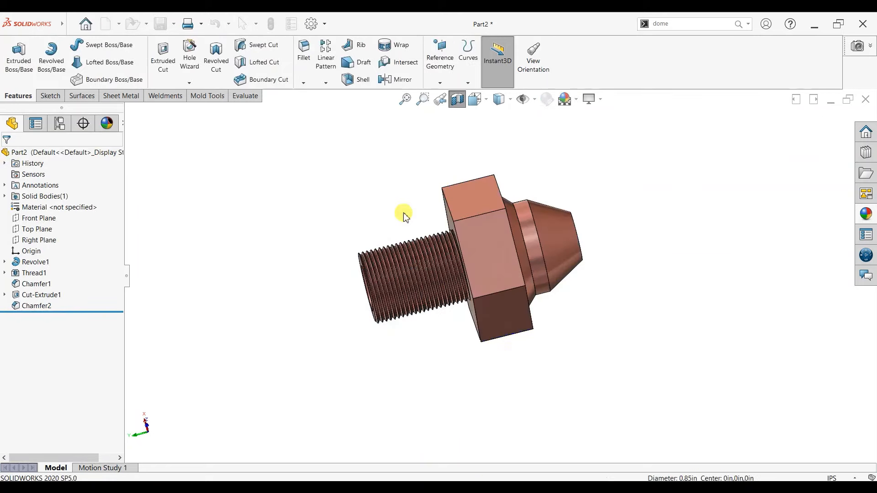
Try to apply a planar section view at the Front Plane with zero offset
middle_click_drag(442, 276, 583, 238)
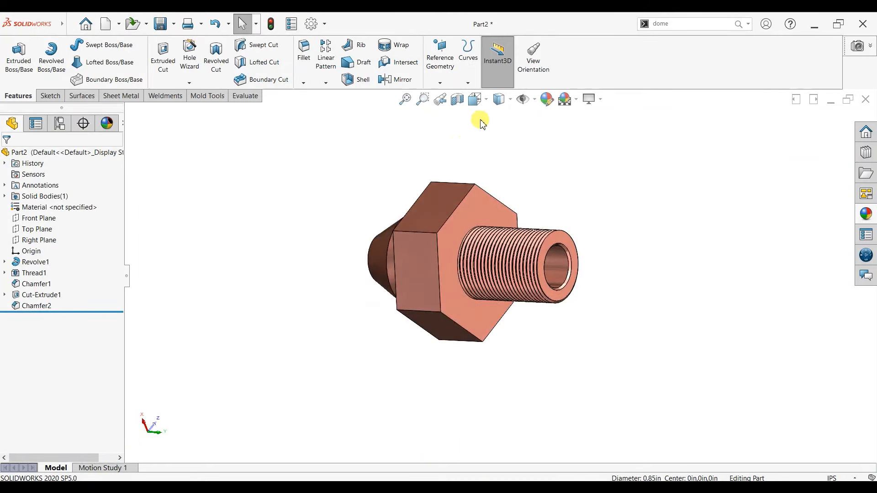
left_click(457, 99)
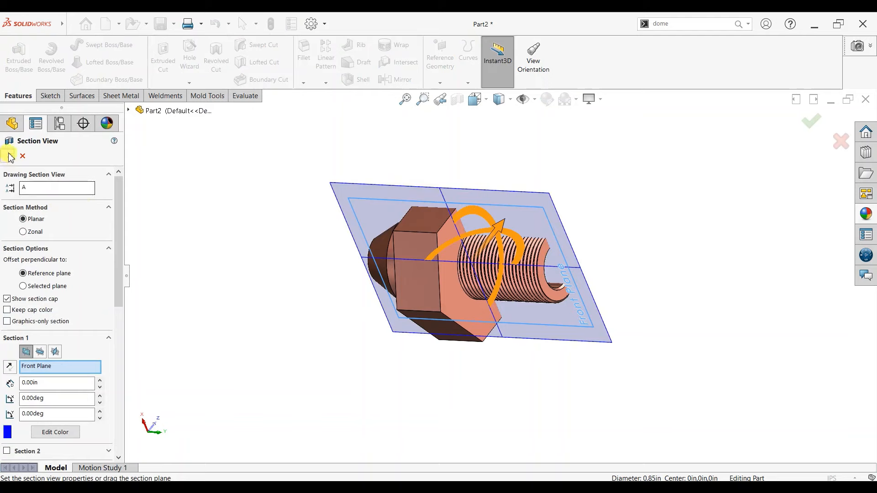
left_click(9, 156)
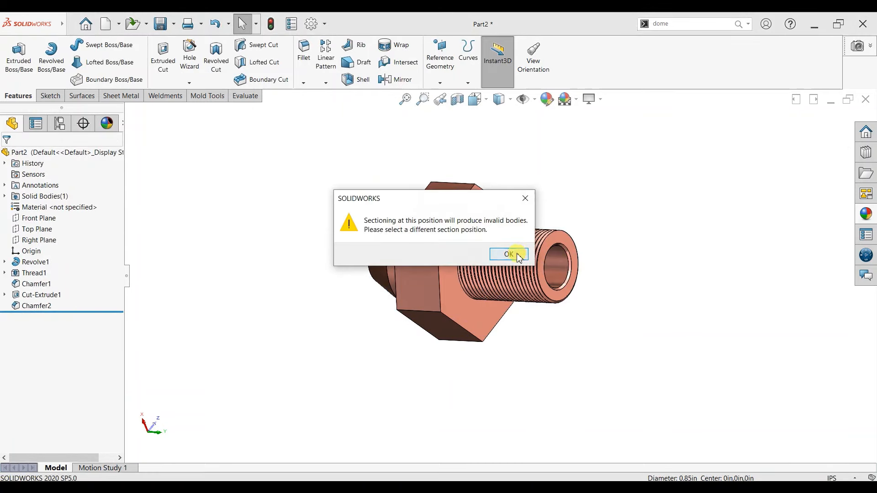
left_click(509, 254)
middle_click_drag(666, 280, 509, 306)
middle_click_drag(426, 271, 360, 283)
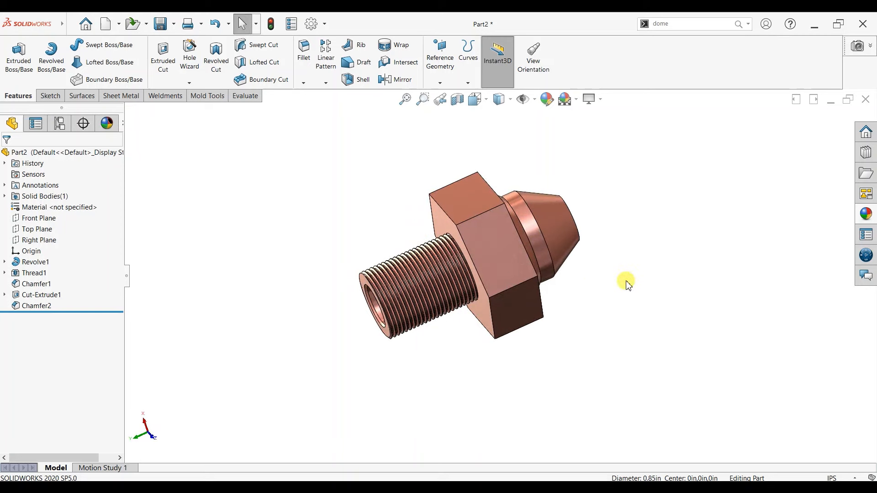
key("space")
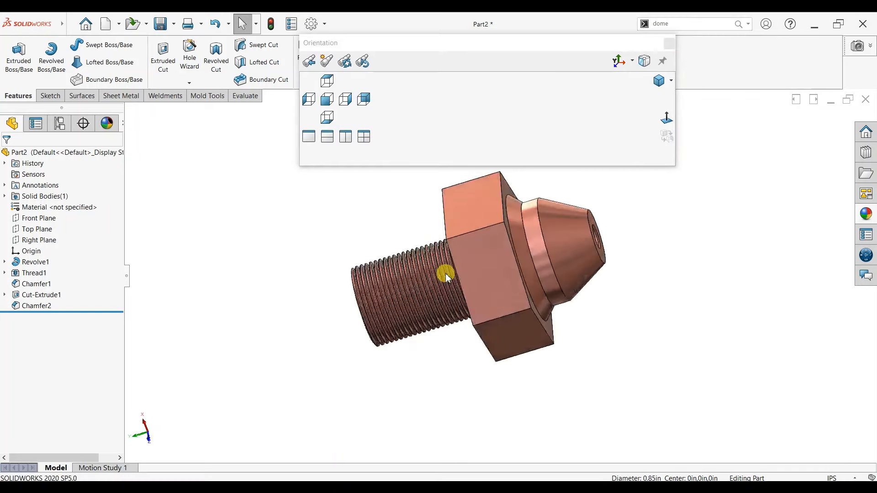
left_click(665, 61)
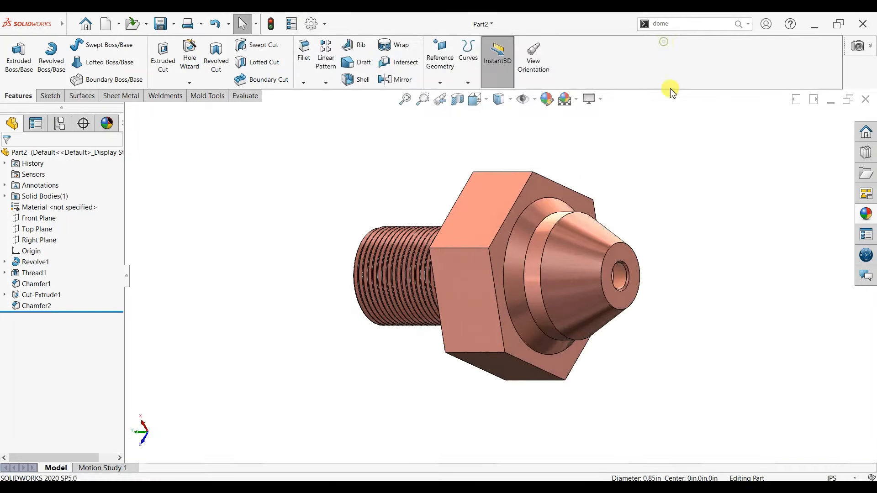